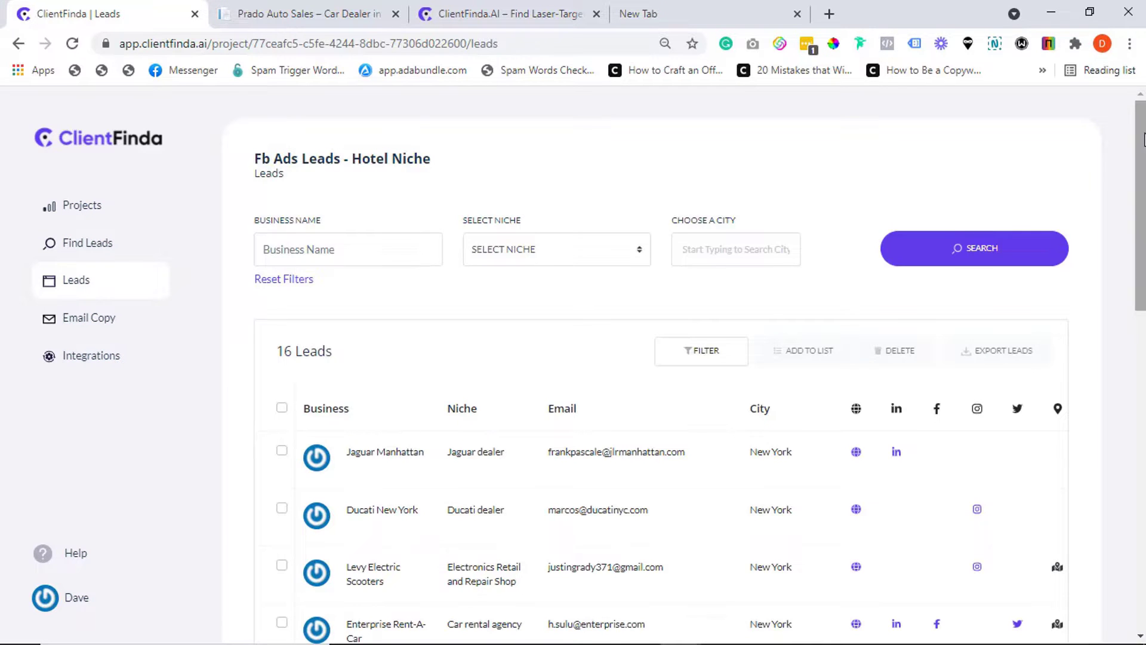
mouse_move(1141, 138)
mouse_down()
mouse_move(1141, 536)
mouse_move(1133, 117)
mouse_up()
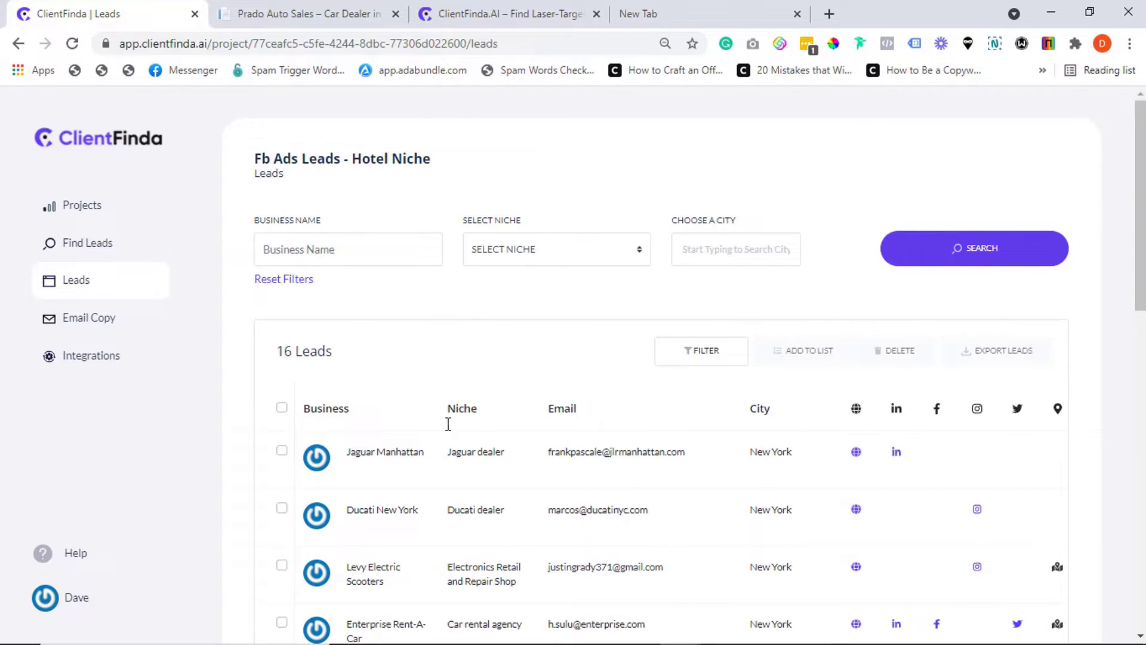
- Open the Jaguar Manhattan lead's detailed profile from the New York leads table
click(396, 456)
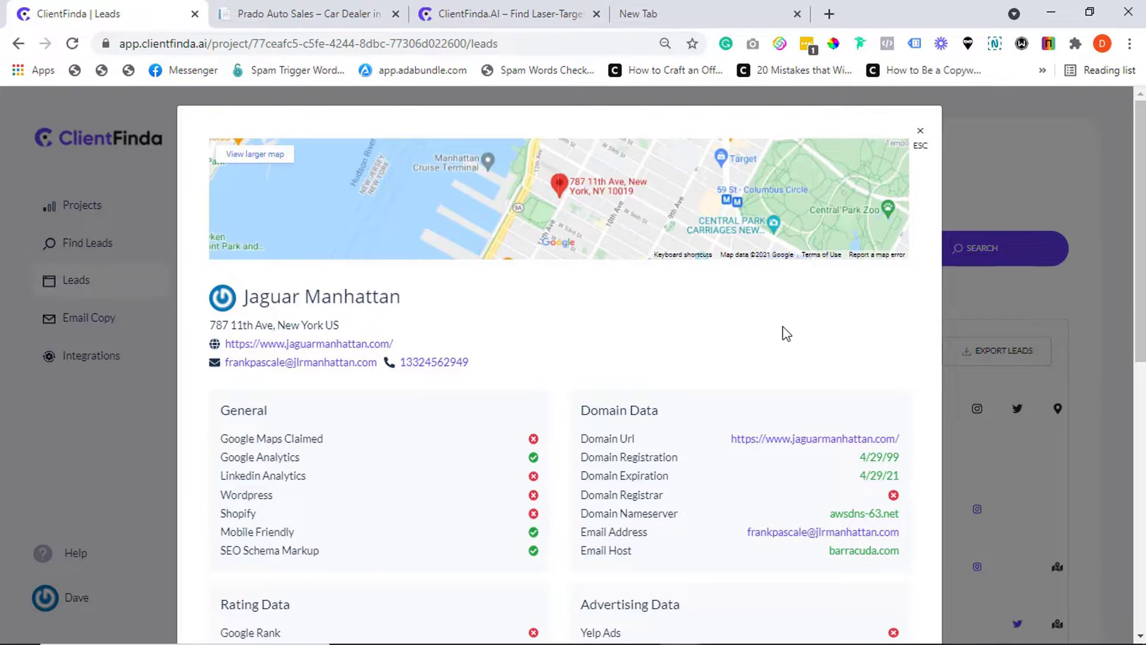
scroll(782, 326, down, 3)
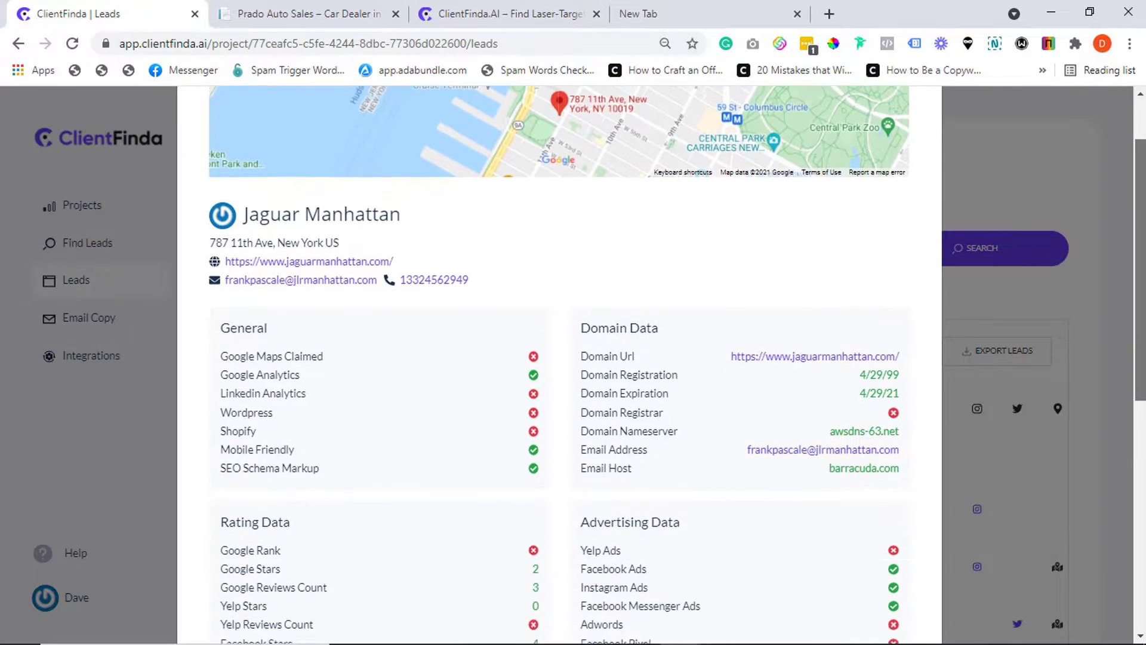
scroll(783, 326, down, 3)
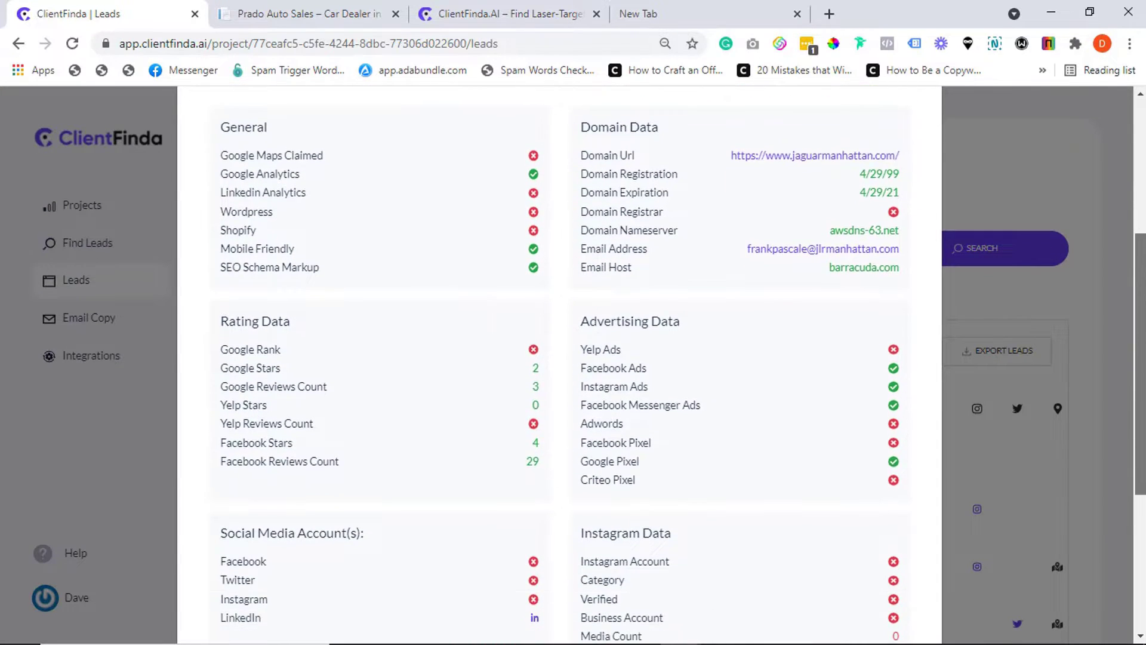
scroll(782, 327, down, 3)
scroll(783, 326, down, 3)
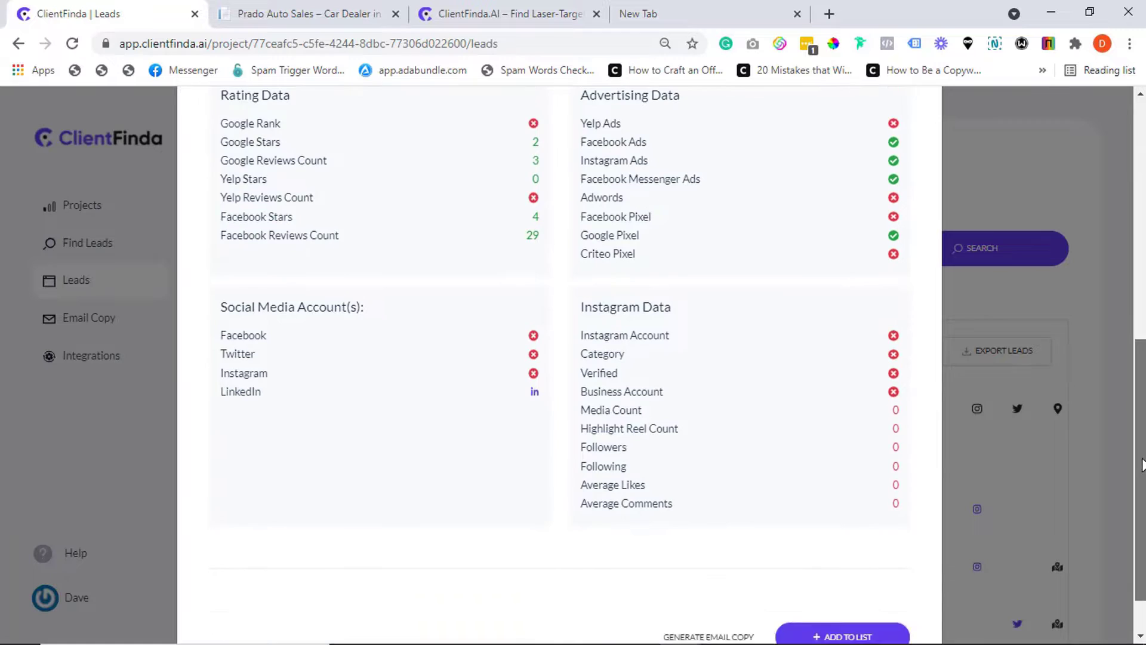
mouse_move(1141, 483)
mouse_down()
mouse_move(1140, 509)
mouse_move(1126, 193)
mouse_up()
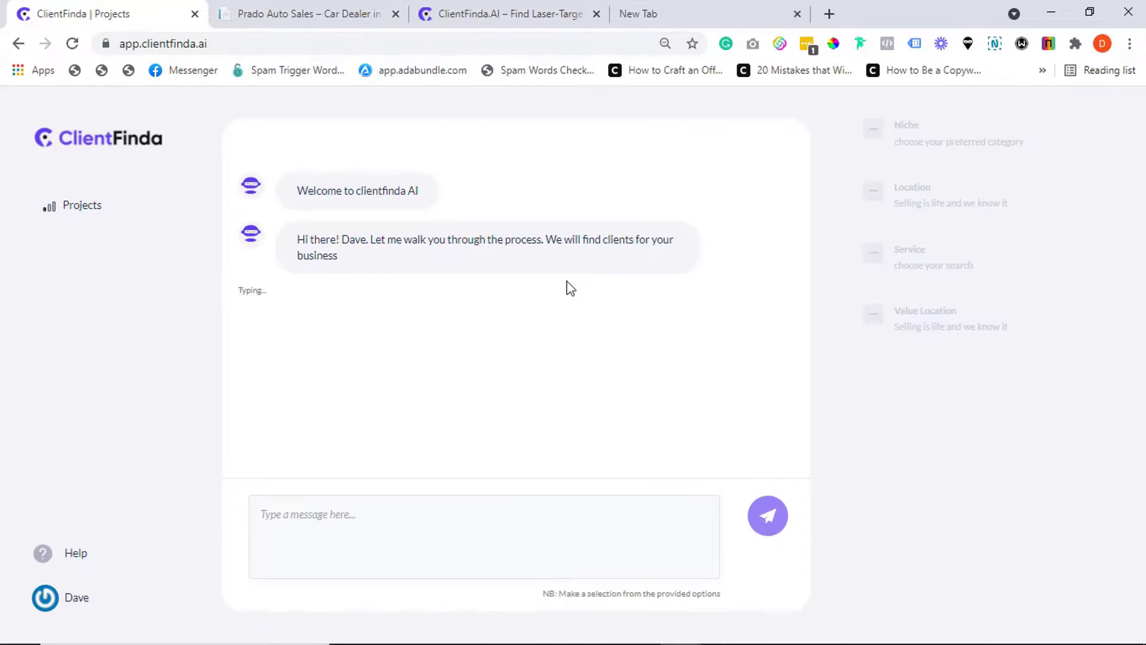
- Send the business name and 'auto dealerships' as the niche to the assistant
click(383, 540)
text(General Web Consulting Services)
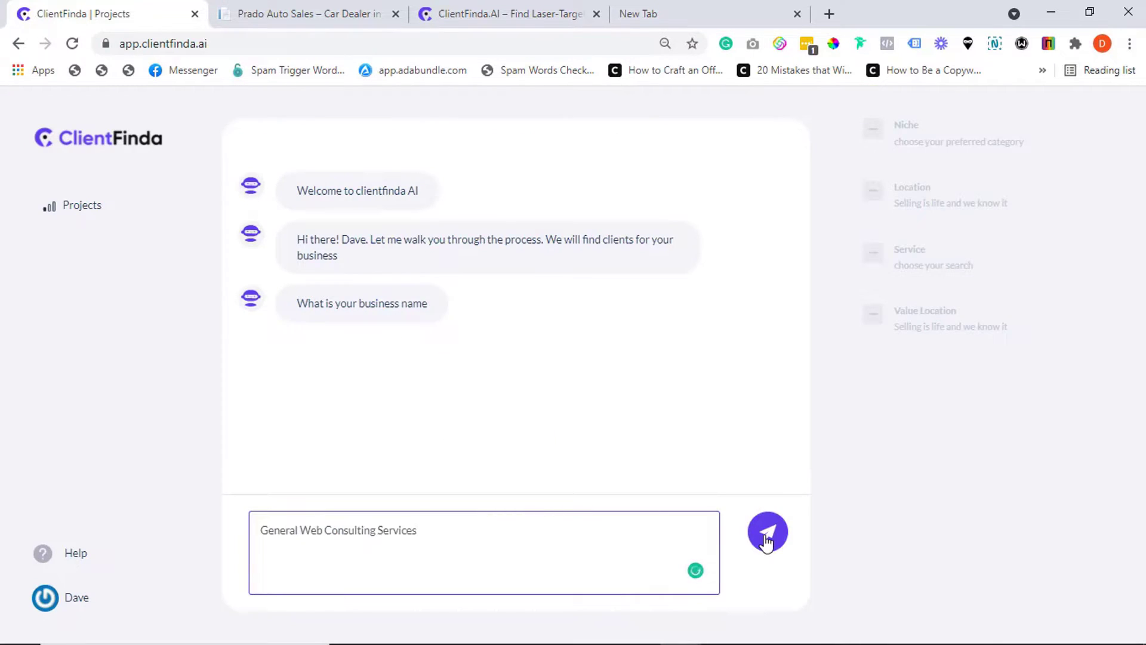
click(765, 534)
click(392, 534)
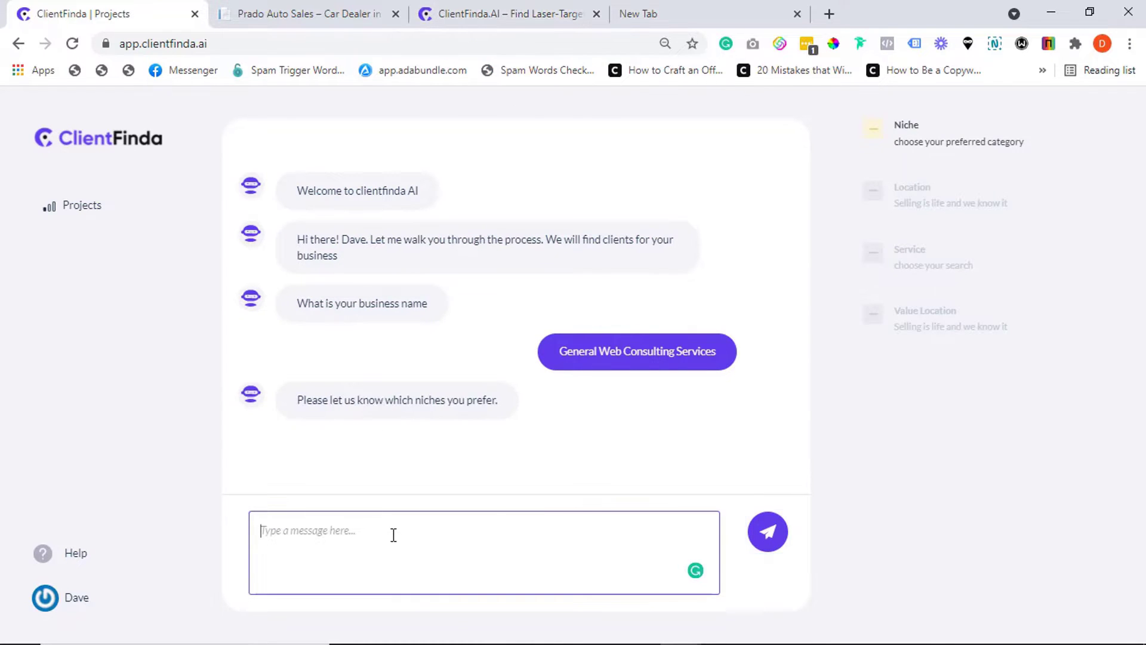
text(auto dealerships)
click(767, 532)
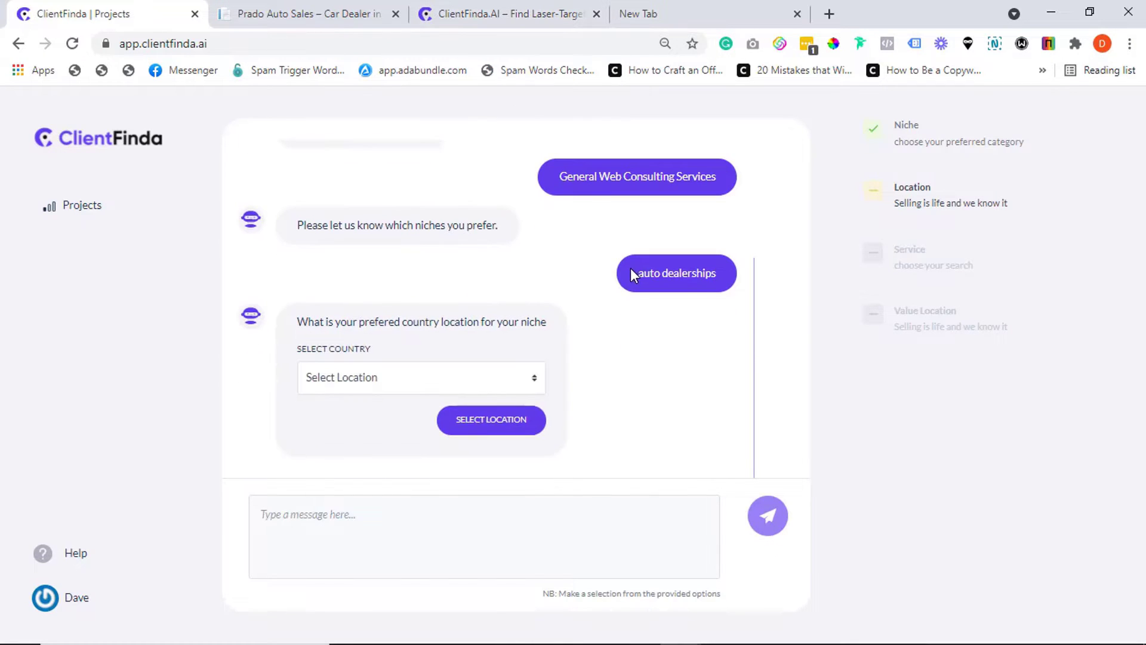
- Choose US as the country and New York as the city
click(421, 377)
click(323, 413)
click(490, 419)
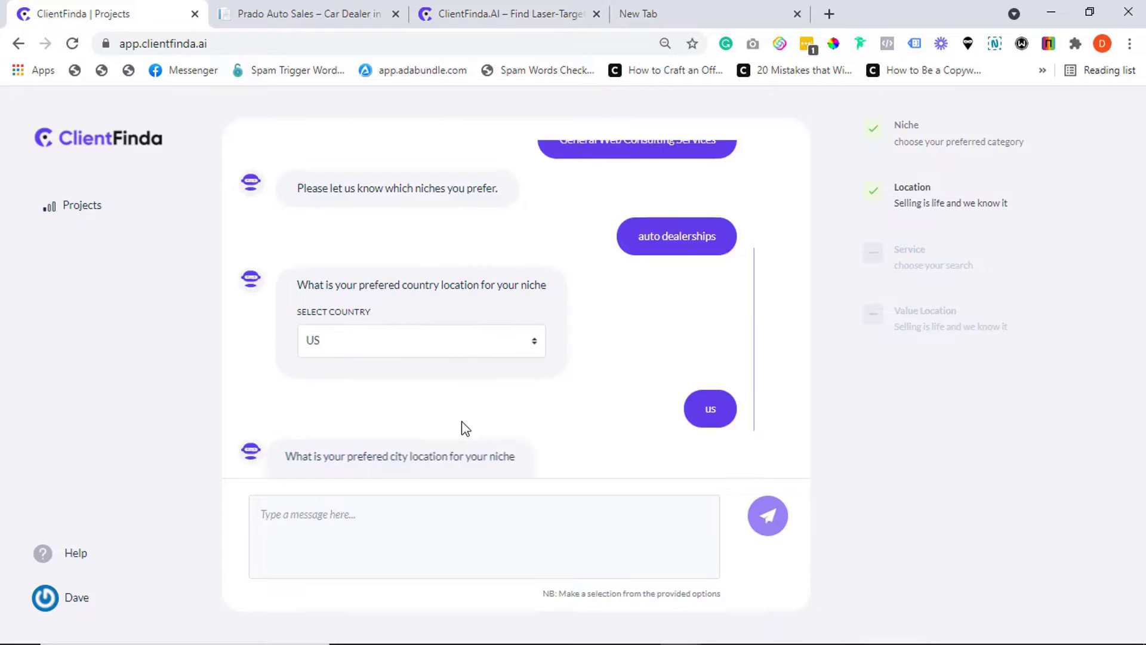
click(398, 377)
text(n)
click(358, 420)
click(470, 419)
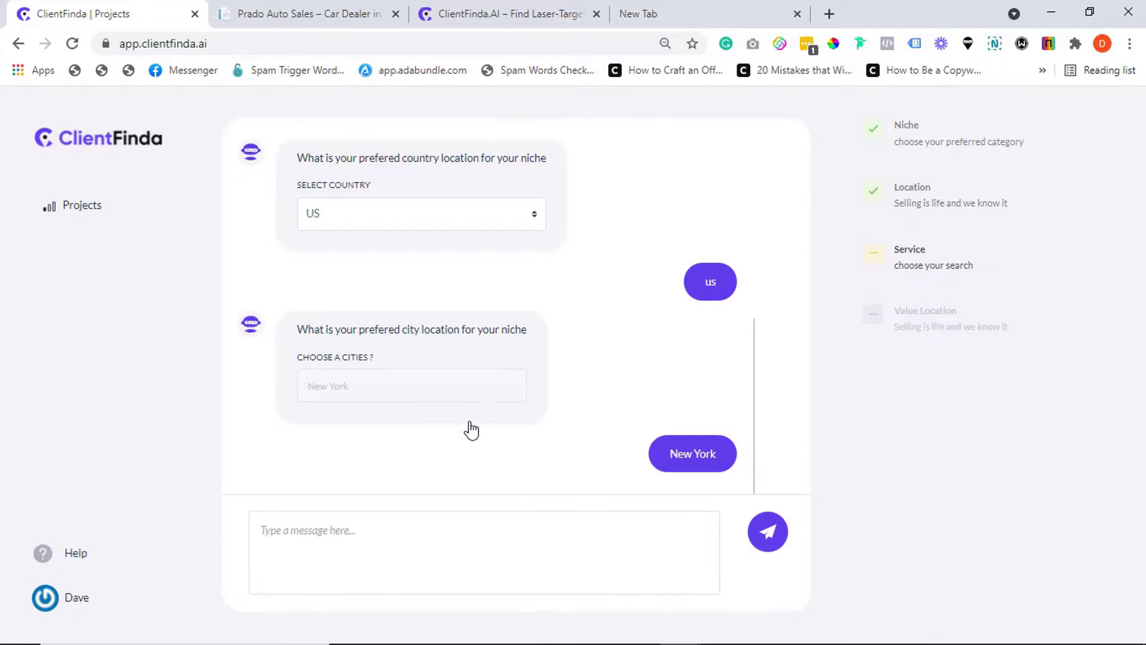
- Send the service description and confirm a 1000 - 10000 service value
click(317, 530)
text(We advise and help businesses to leverage the full power of online marketing.)
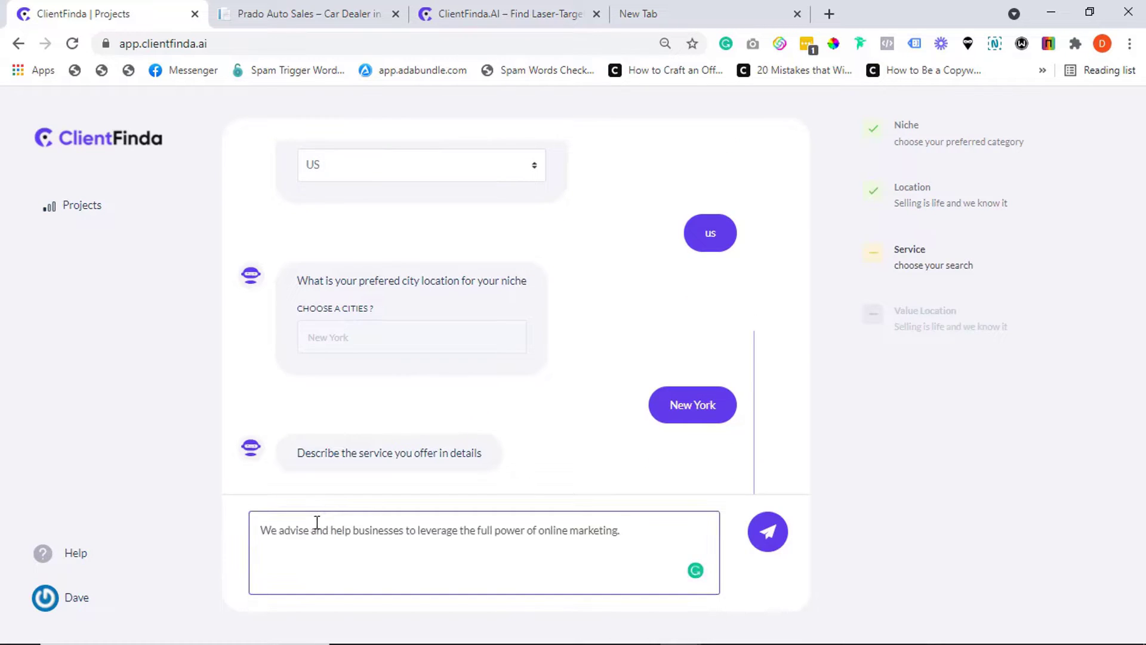
click(766, 534)
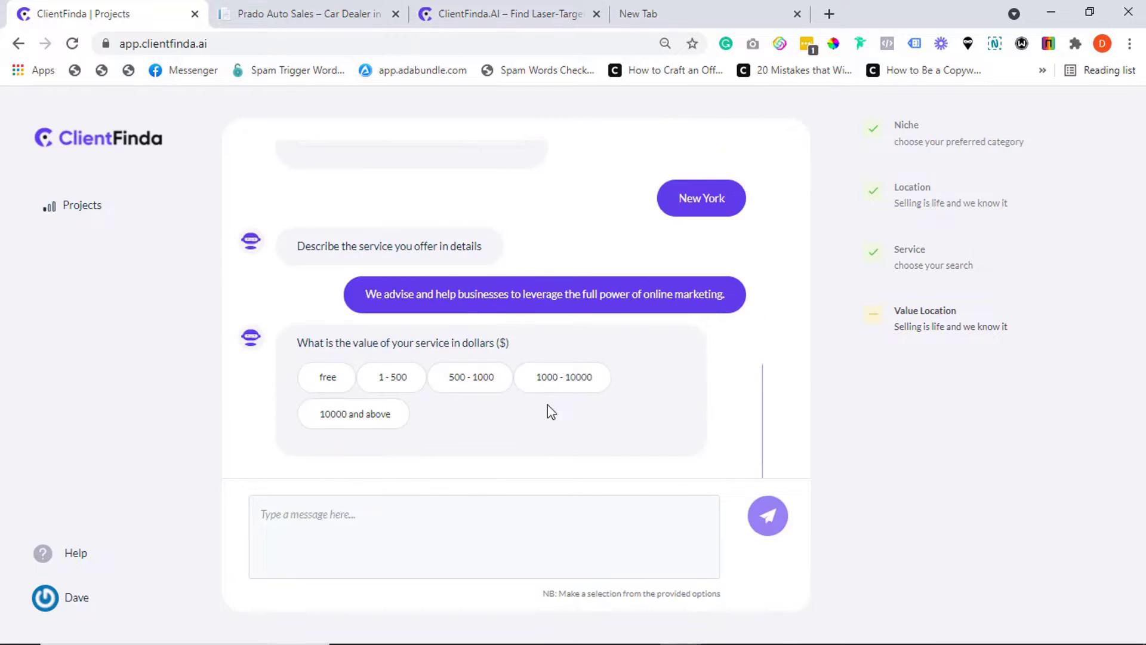
click(564, 377)
click(618, 465)
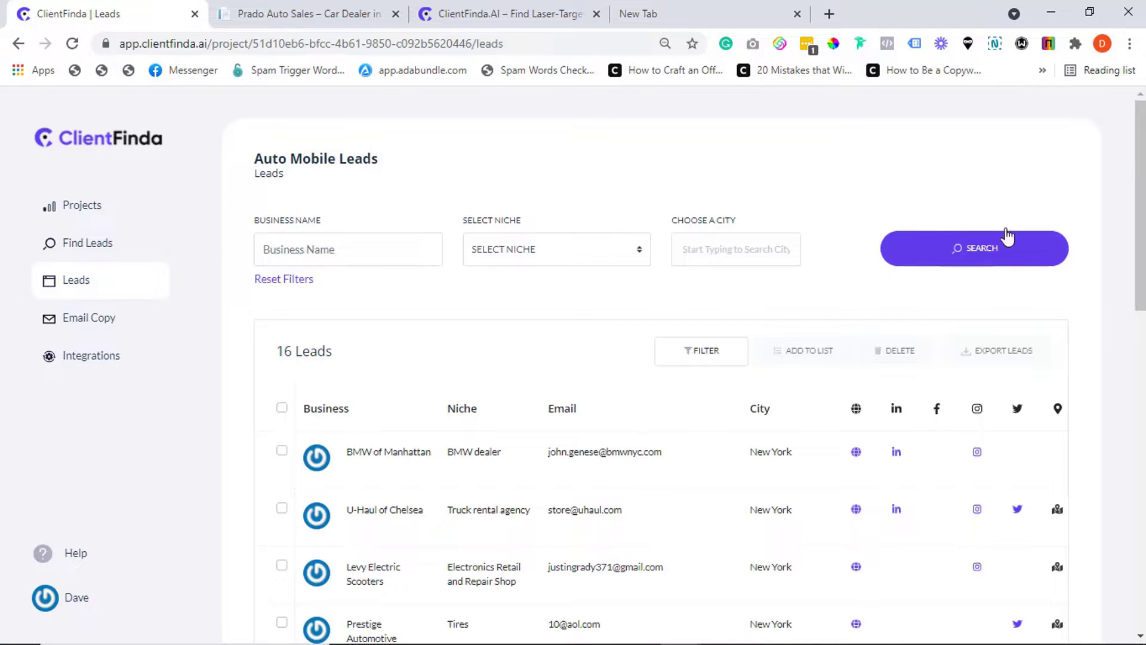
mouse_move(1140, 205)
mouse_down()
mouse_move(1139, 528)
mouse_move(1140, 250)
mouse_up()
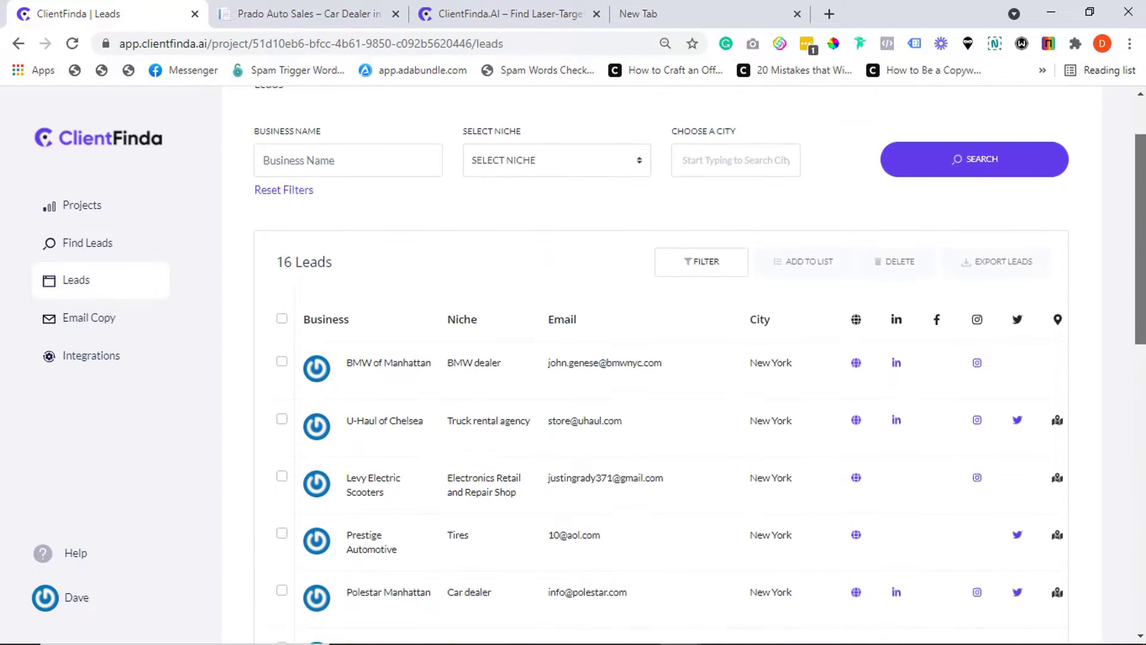
drag(1140, 251, 1140, 313)
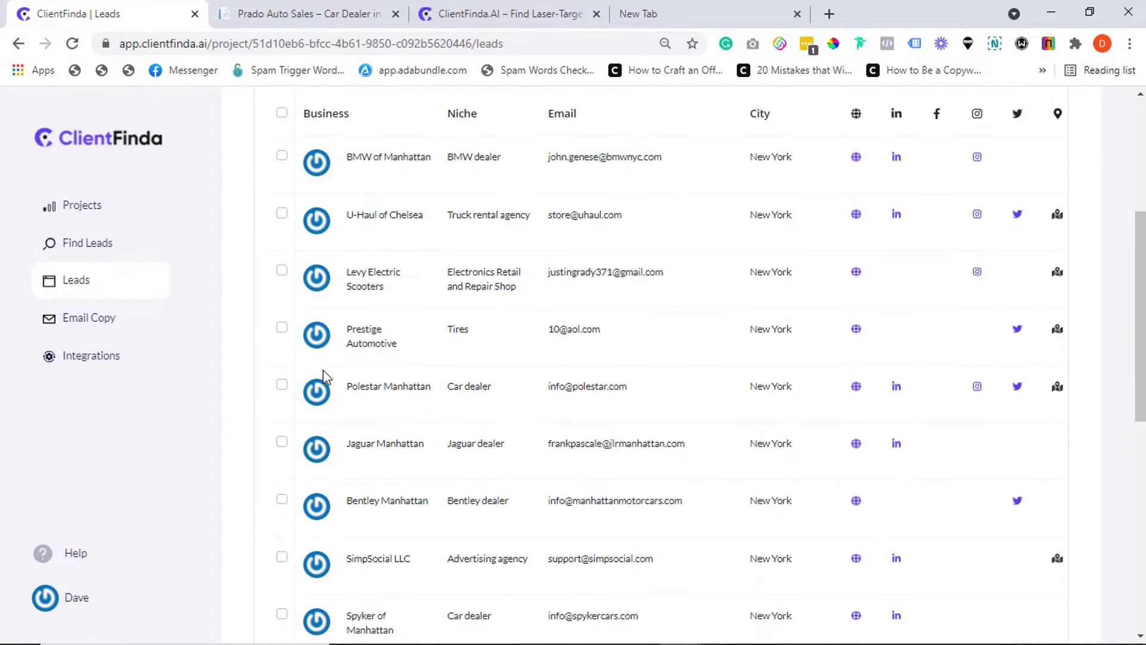
- Open the Prestige Automotive lead's detailed profile from the leads table
click(361, 345)
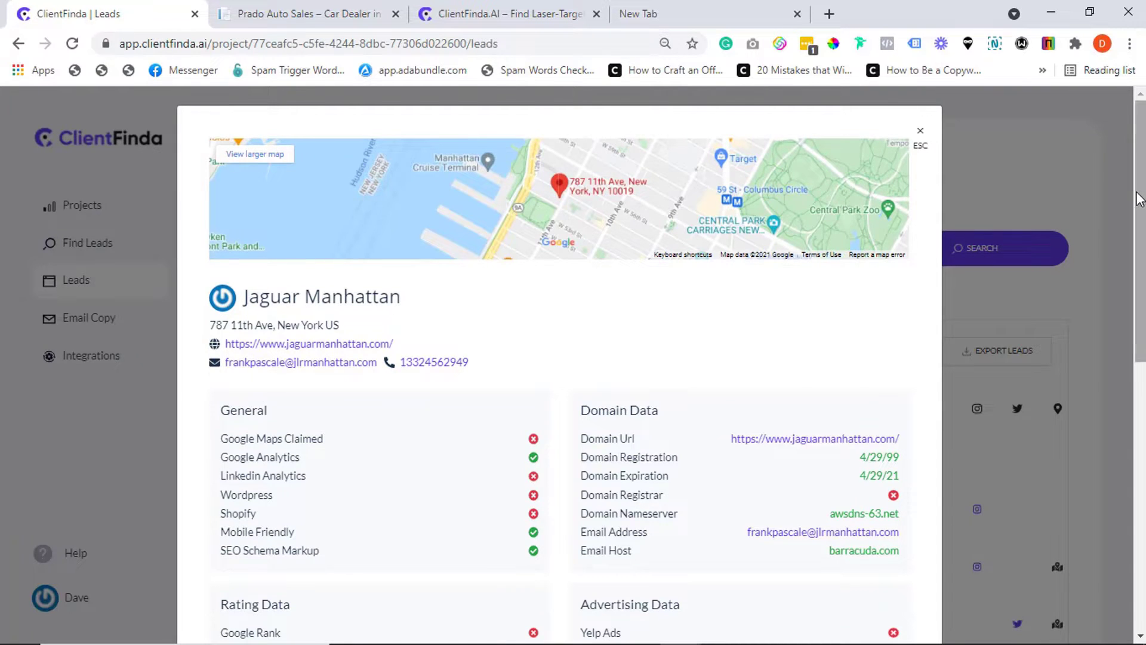
mouse_move(1139, 195)
mouse_down()
mouse_move(1139, 460)
mouse_move(1125, 343)
mouse_move(1125, 107)
mouse_up()
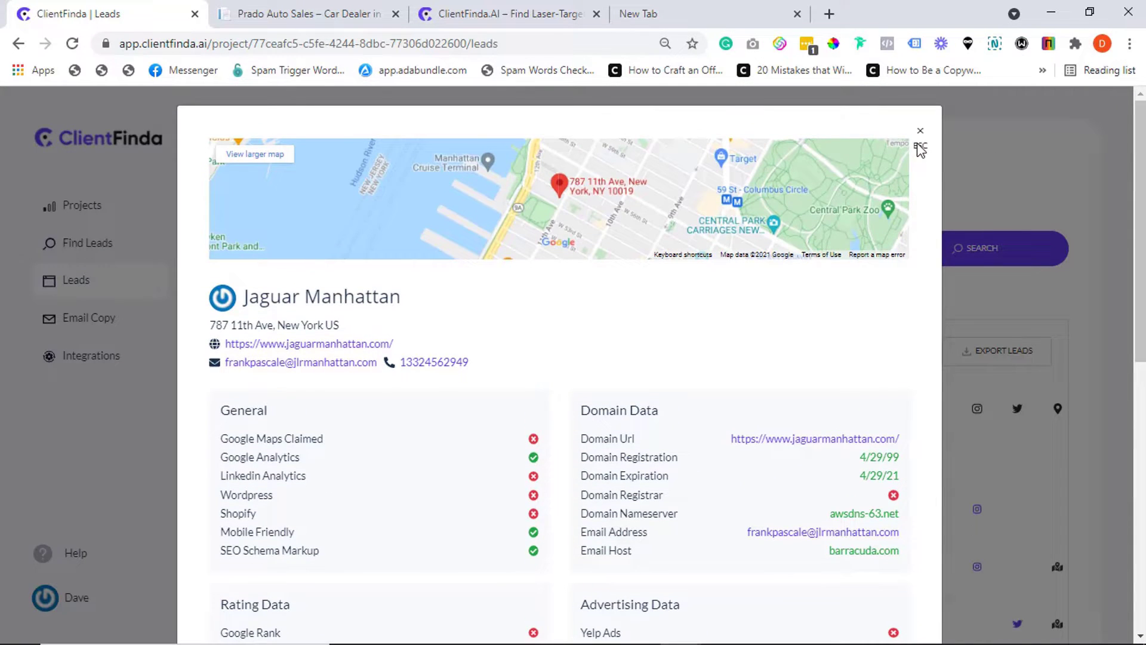
- Close the lead details and create a new project named 'Auto Mobile Leads'
click(922, 135)
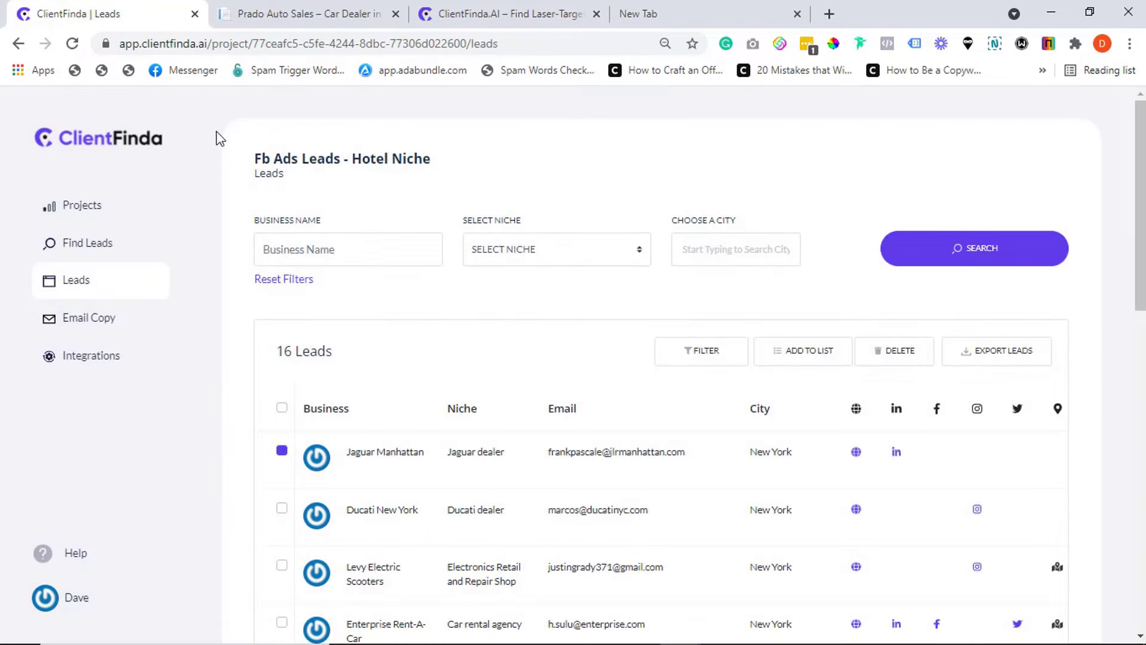
click(82, 206)
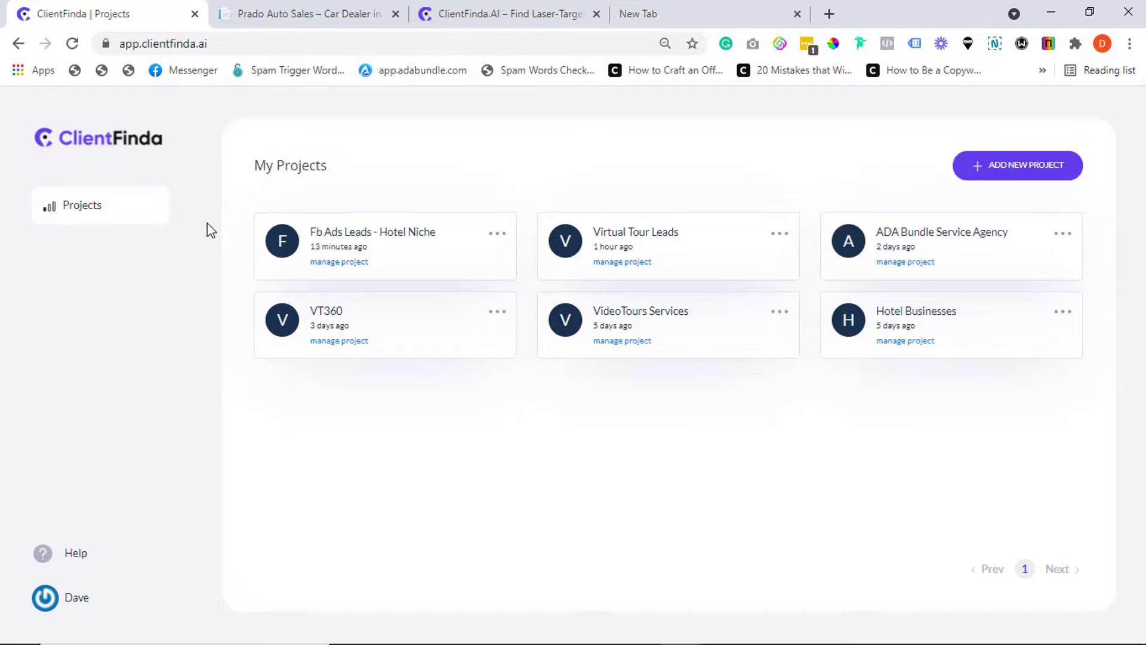
click(1034, 166)
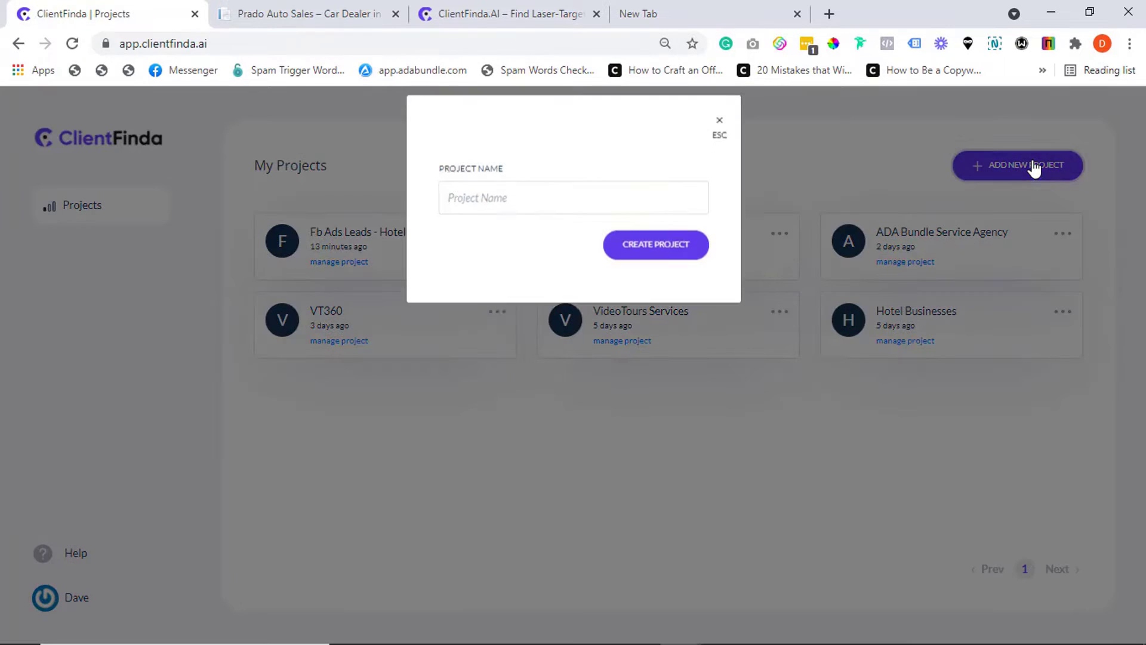
click(512, 207)
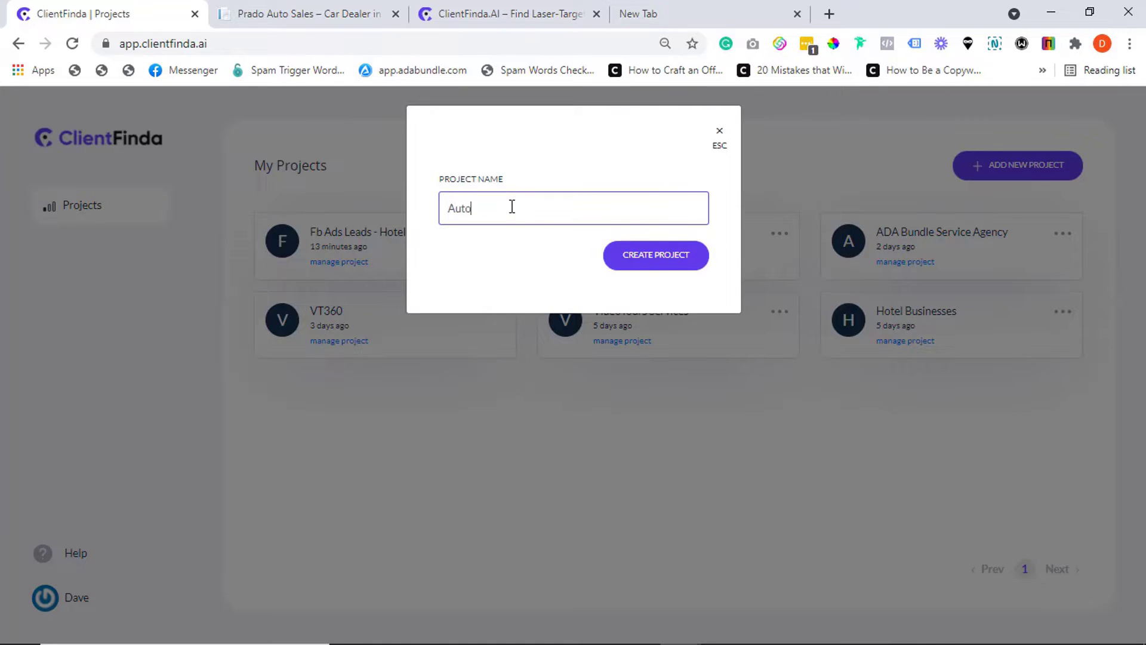
text(ile Leads)
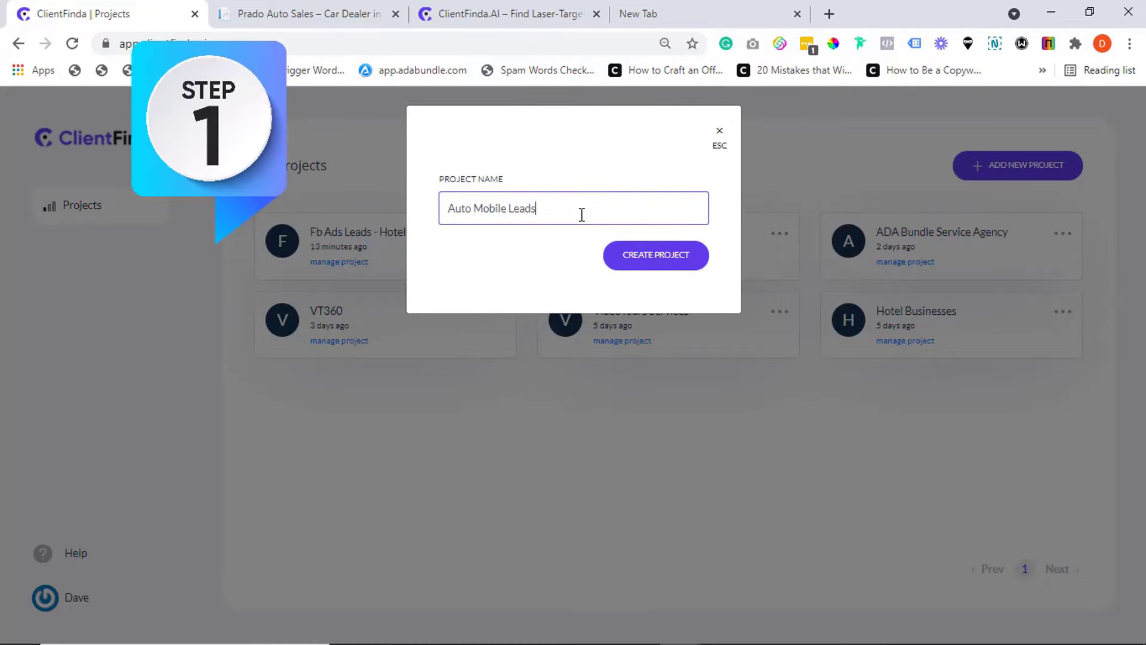
click(656, 255)
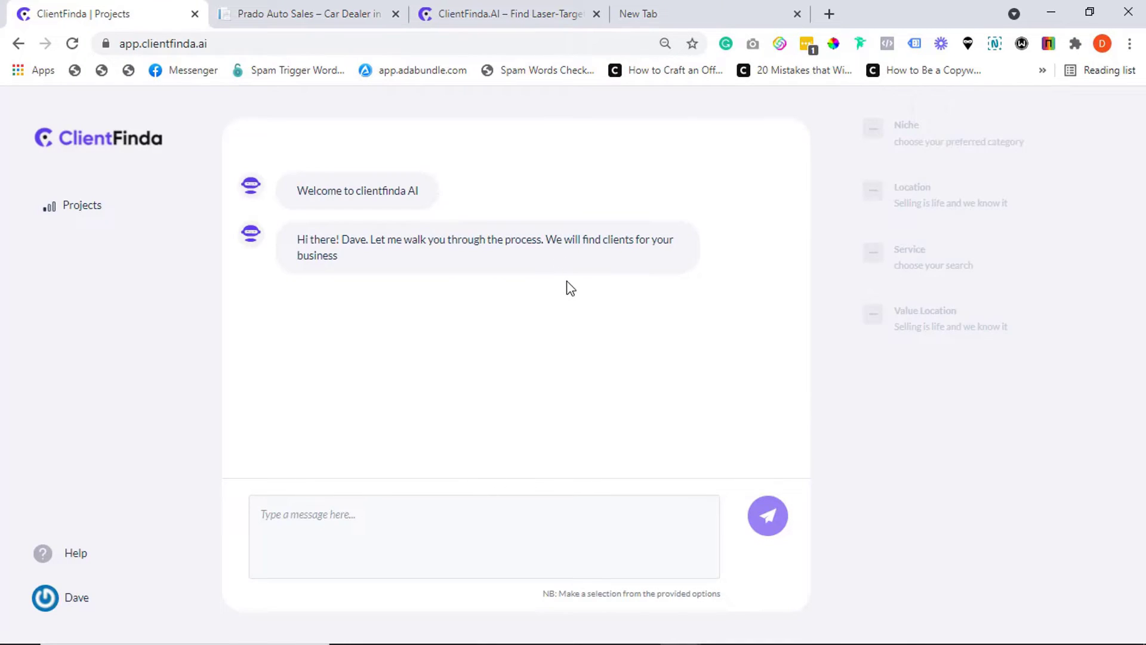
- Send the business name and 'auto dealerships' as the niche
click(382, 540)
text(General Web Consulting Services)
click(767, 532)
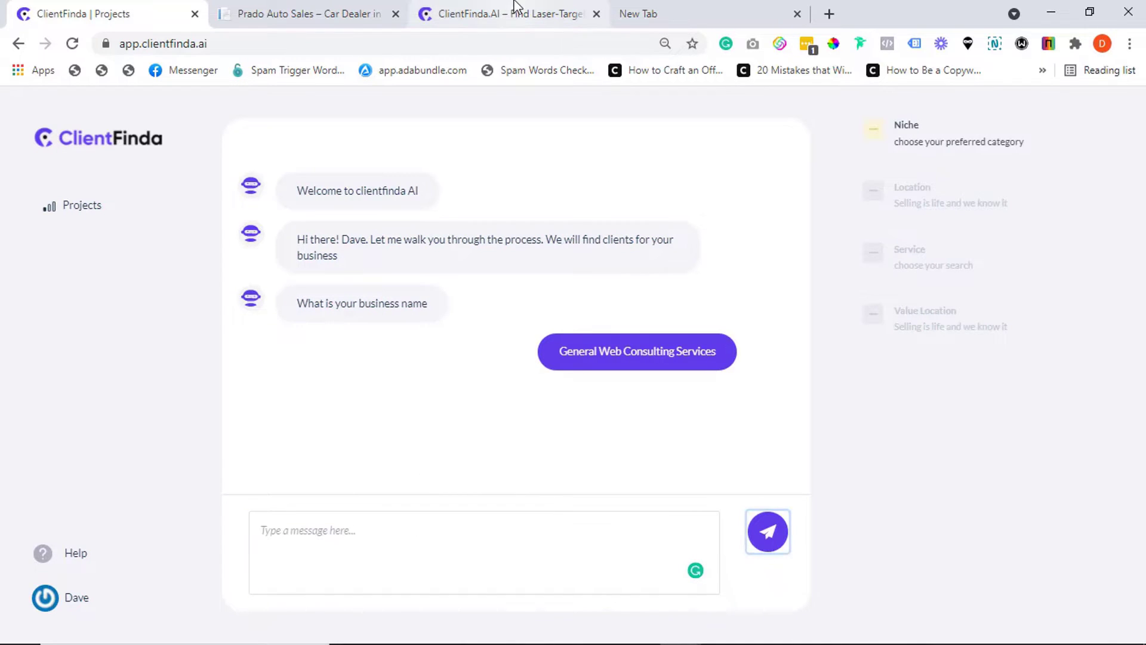
click(391, 531)
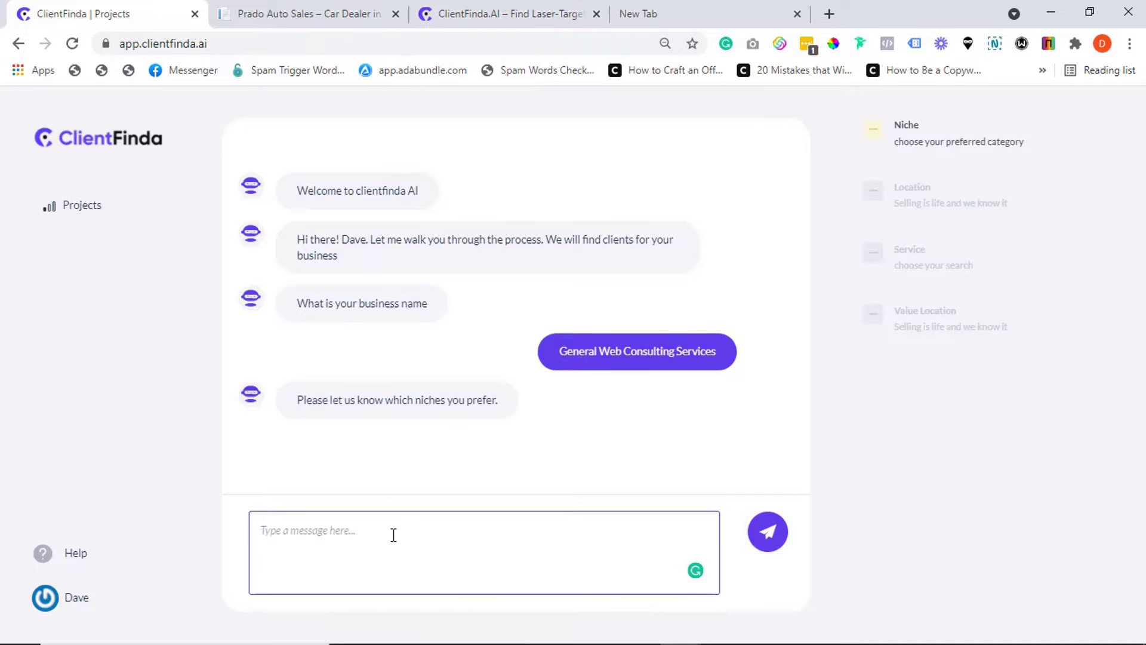
text(auto dealerships)
click(768, 532)
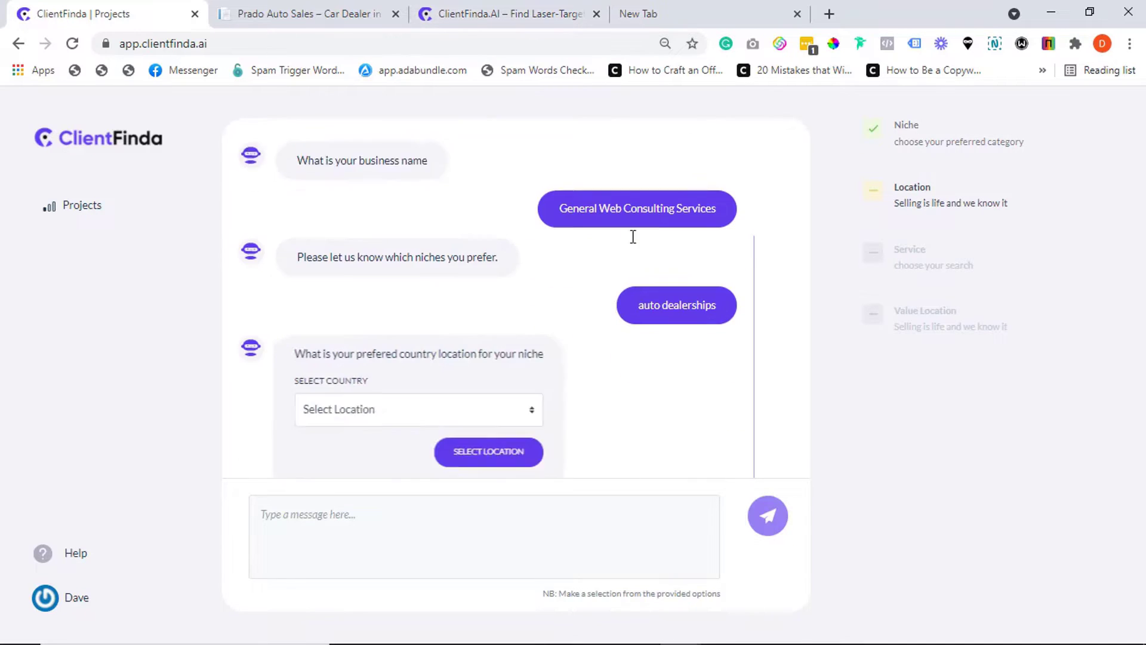
- Choose US as the country and New York as the city
click(483, 380)
click(444, 416)
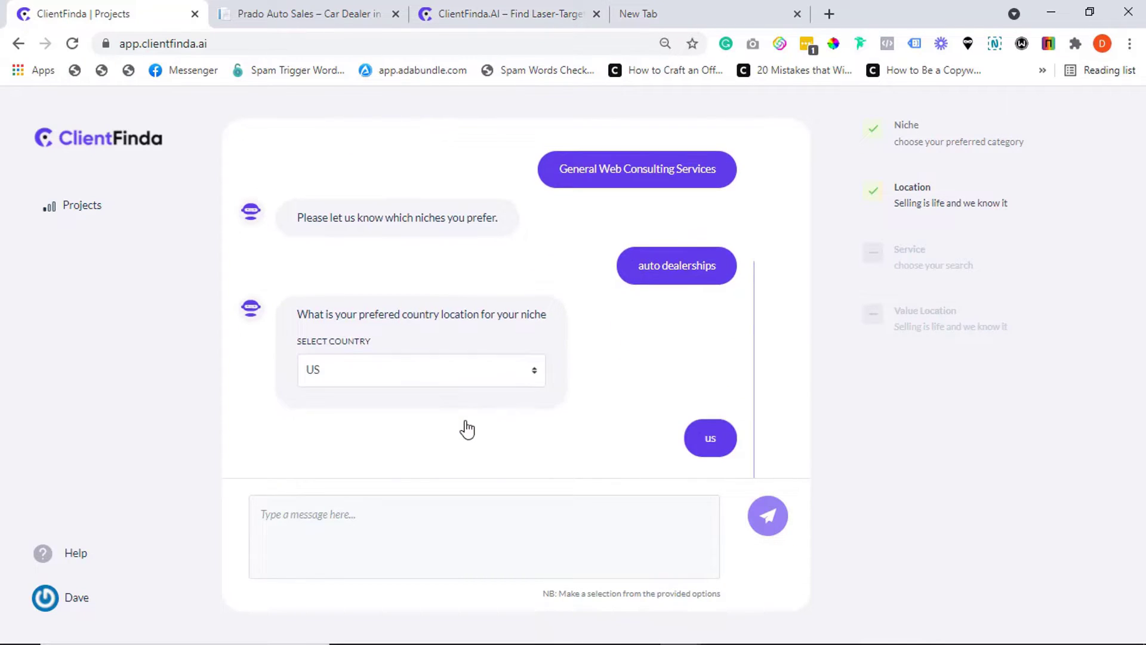
click(397, 376)
text(n)
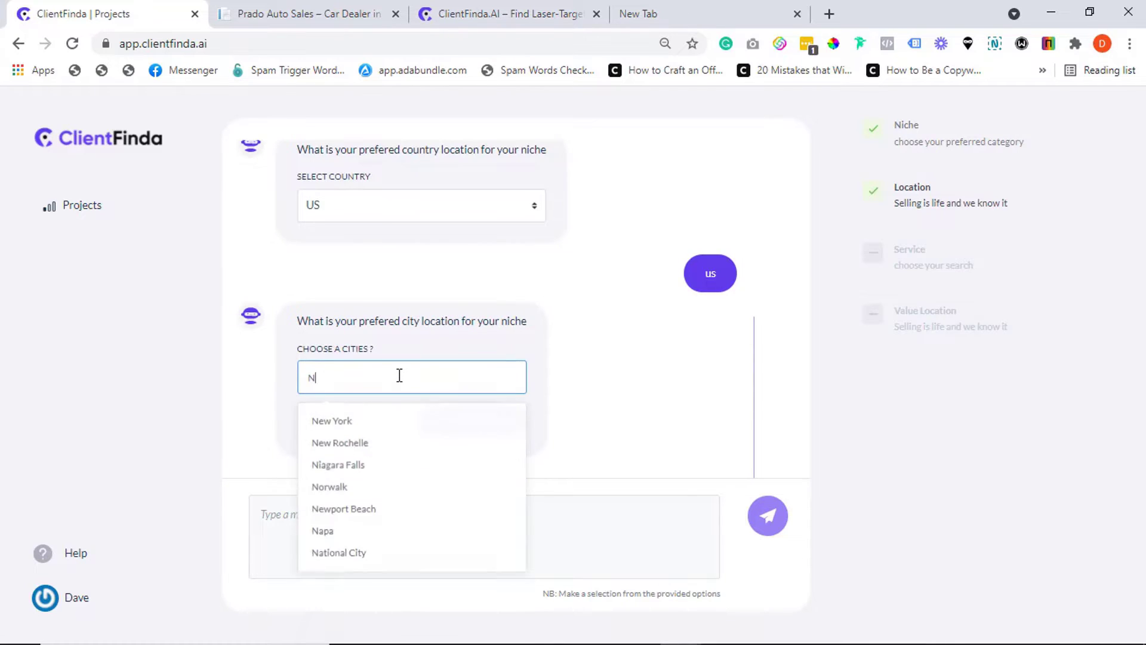
click(409, 422)
click(472, 420)
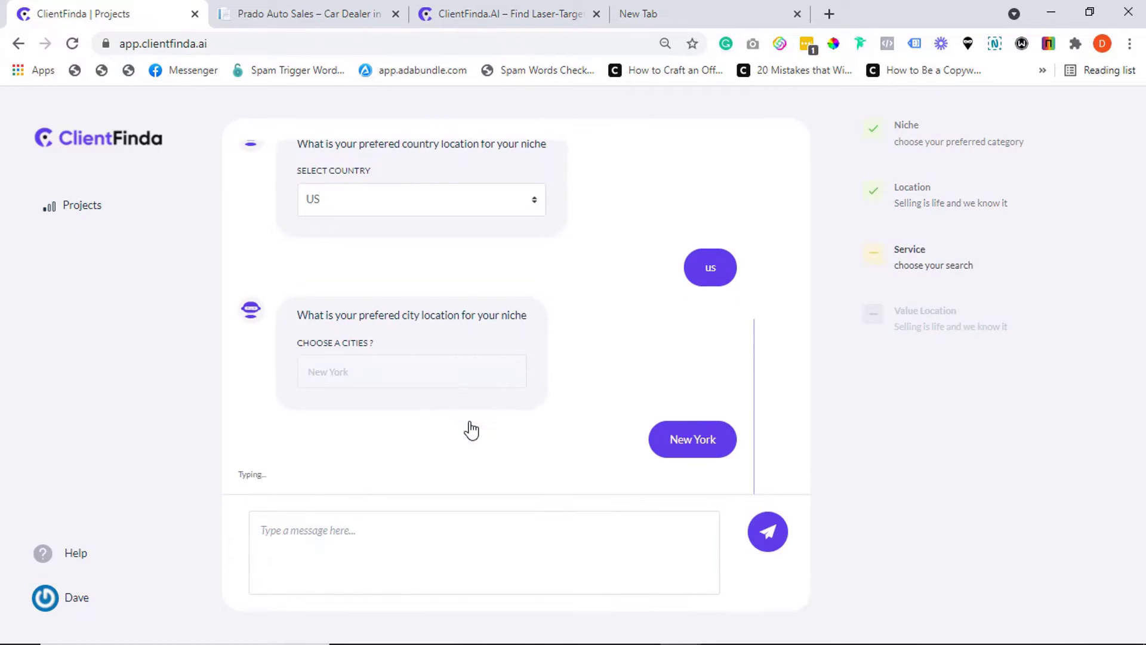
- Paste and send the service description, choosing 1000 - 10000 as its value
click(315, 530)
text(We advise and help businesses to leverage the full power of online marketing.)
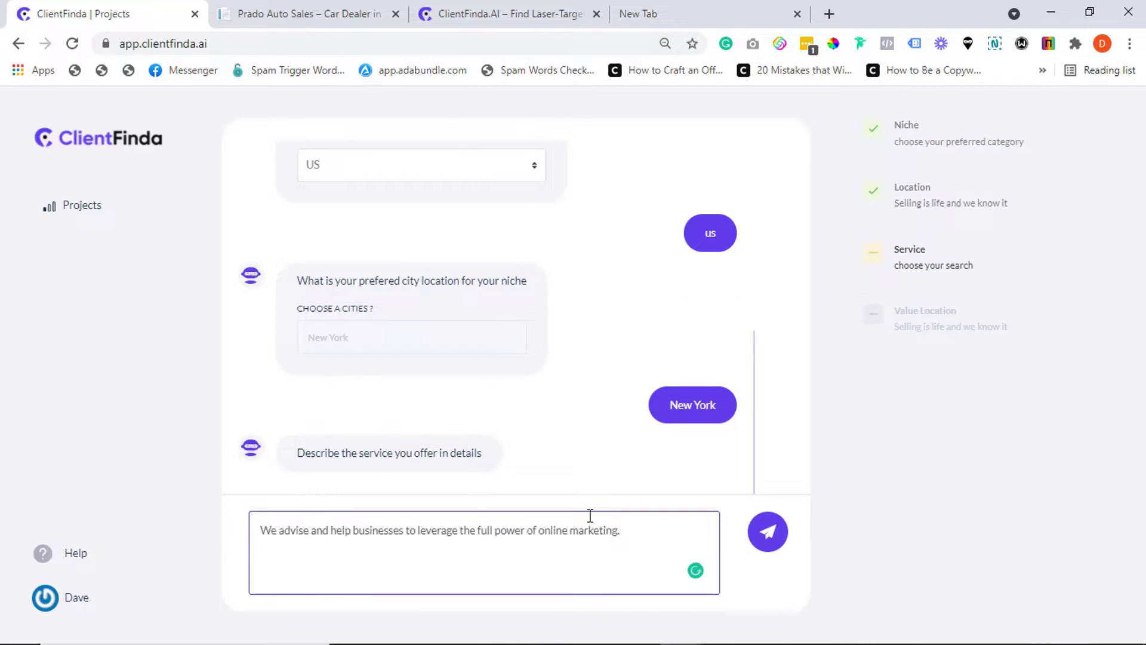
click(766, 534)
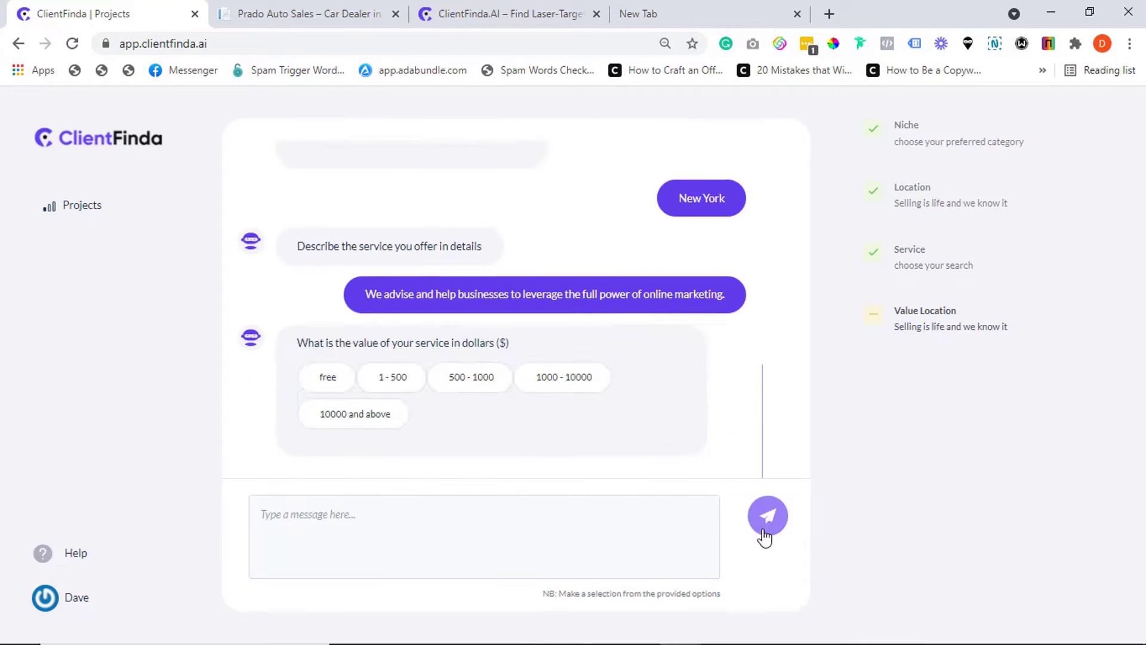
click(563, 376)
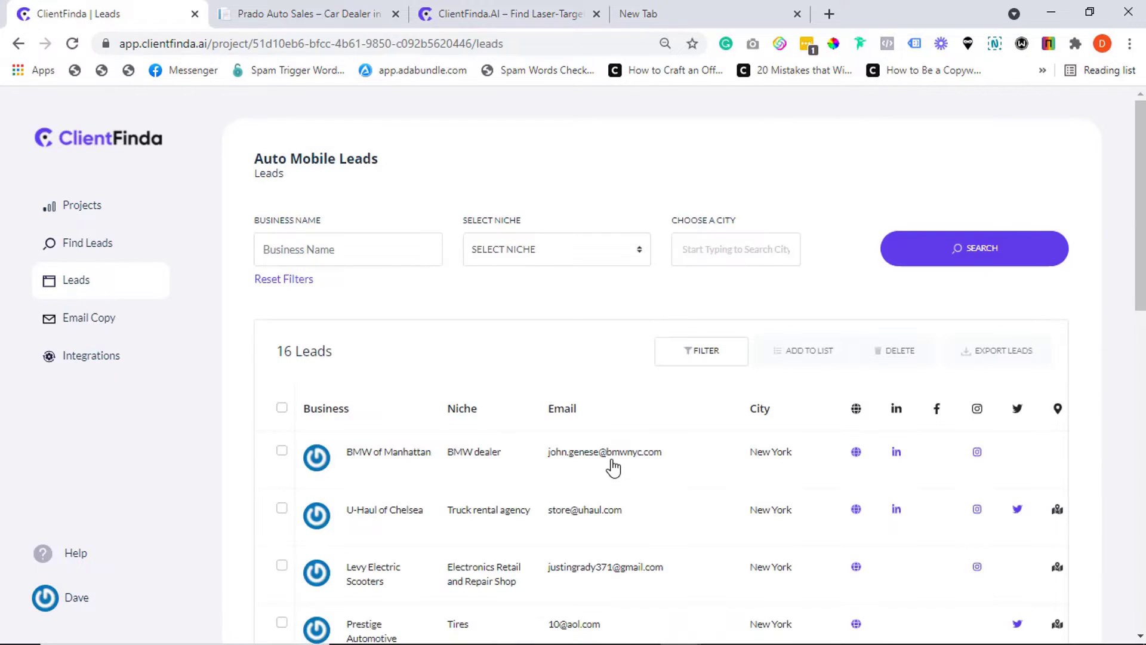
drag(1139, 159, 1139, 477)
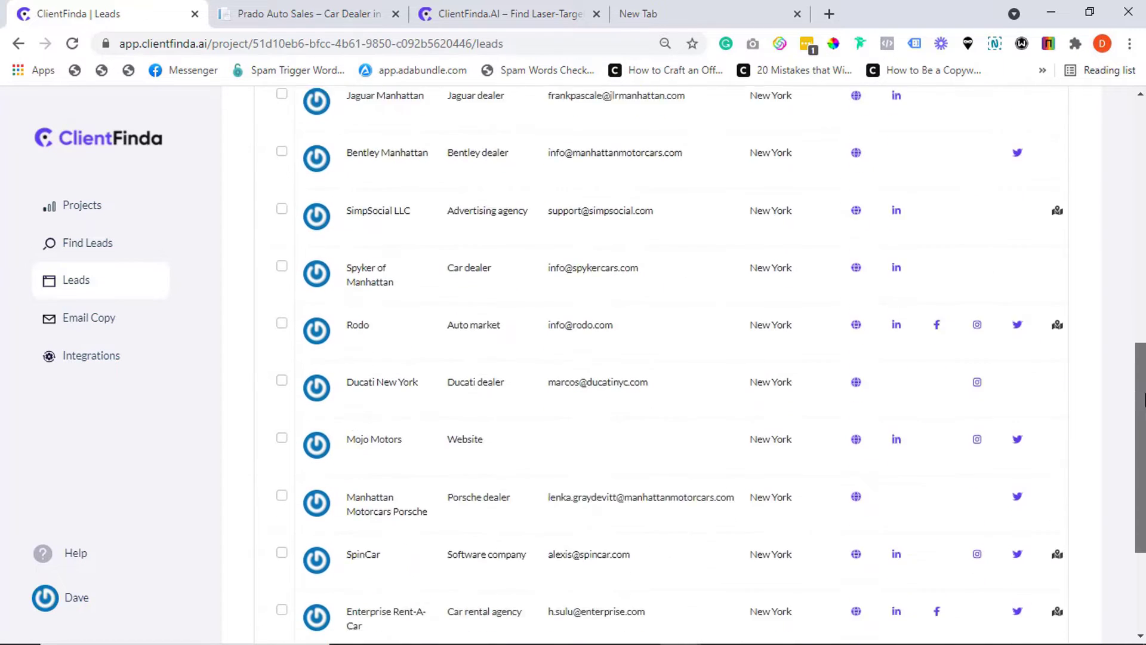
mouse_move(1139, 524)
mouse_down()
mouse_move(1139, 236)
mouse_move(1138, 296)
mouse_up()
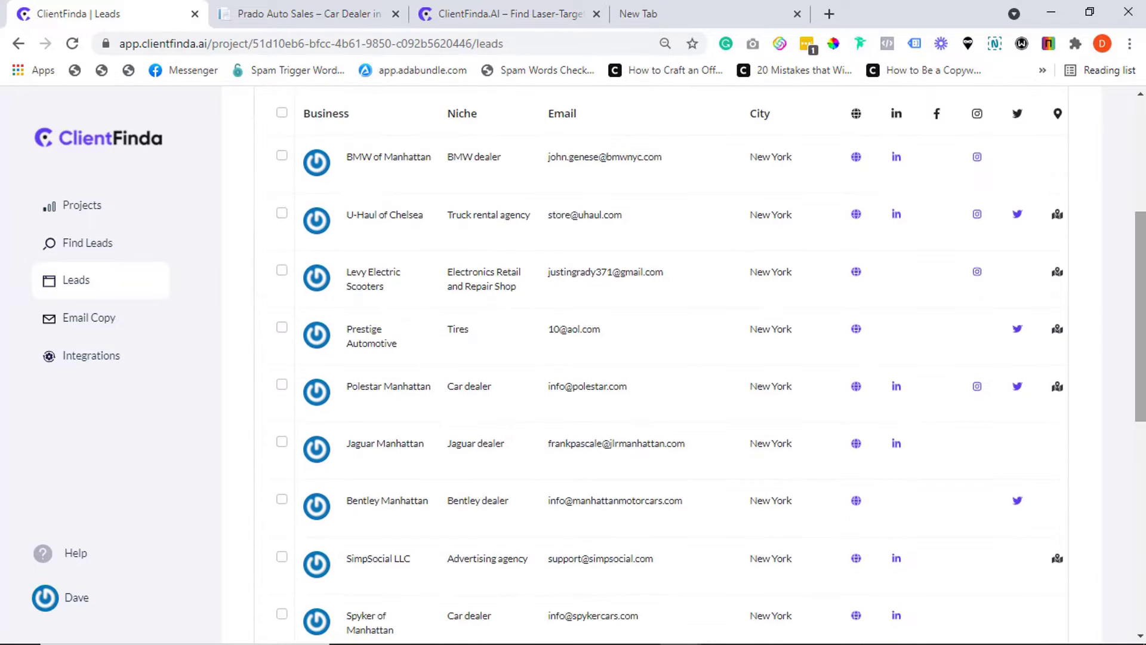
- Review Prestige Automotive's lead details, then reopen them and visit its website
click(360, 345)
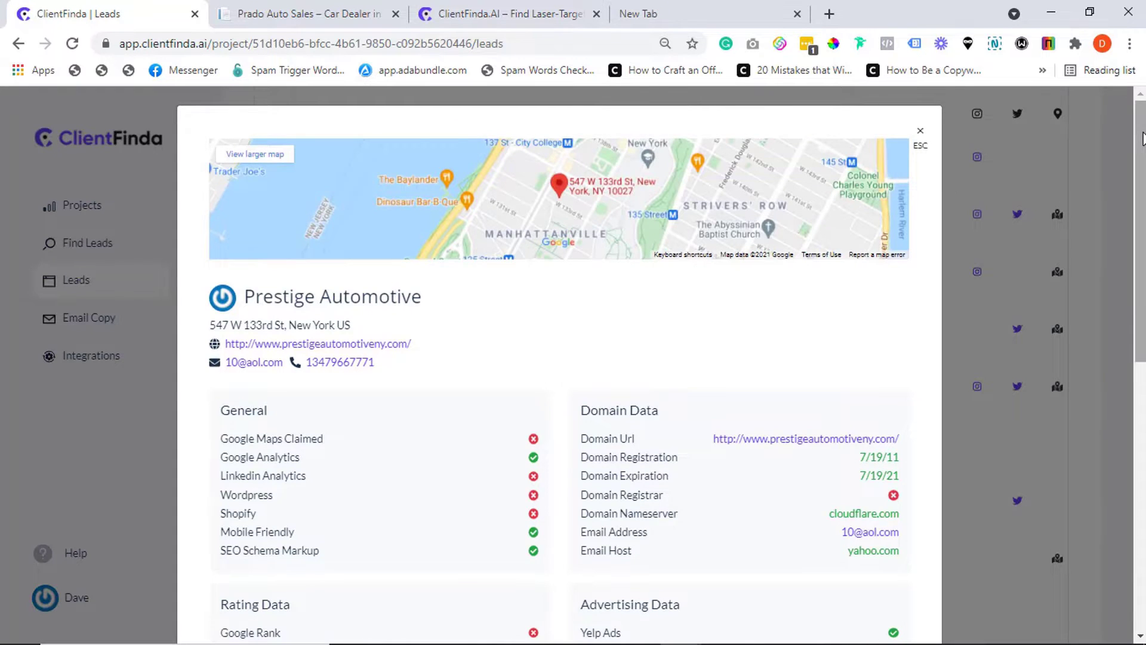
scroll(920, 208, down, 3)
scroll(920, 208, down, 3)
scroll(920, 208, down, 2)
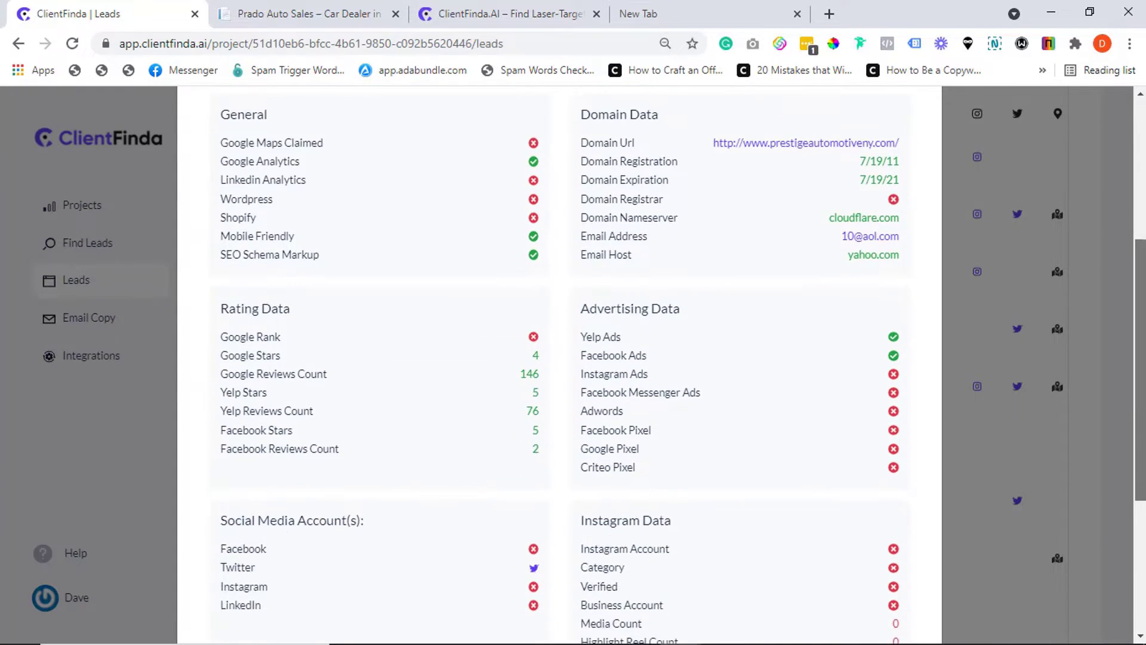
scroll(919, 208, down, 1)
scroll(920, 208, down, 1)
scroll(920, 209, down, 1)
scroll(920, 208, down, 1)
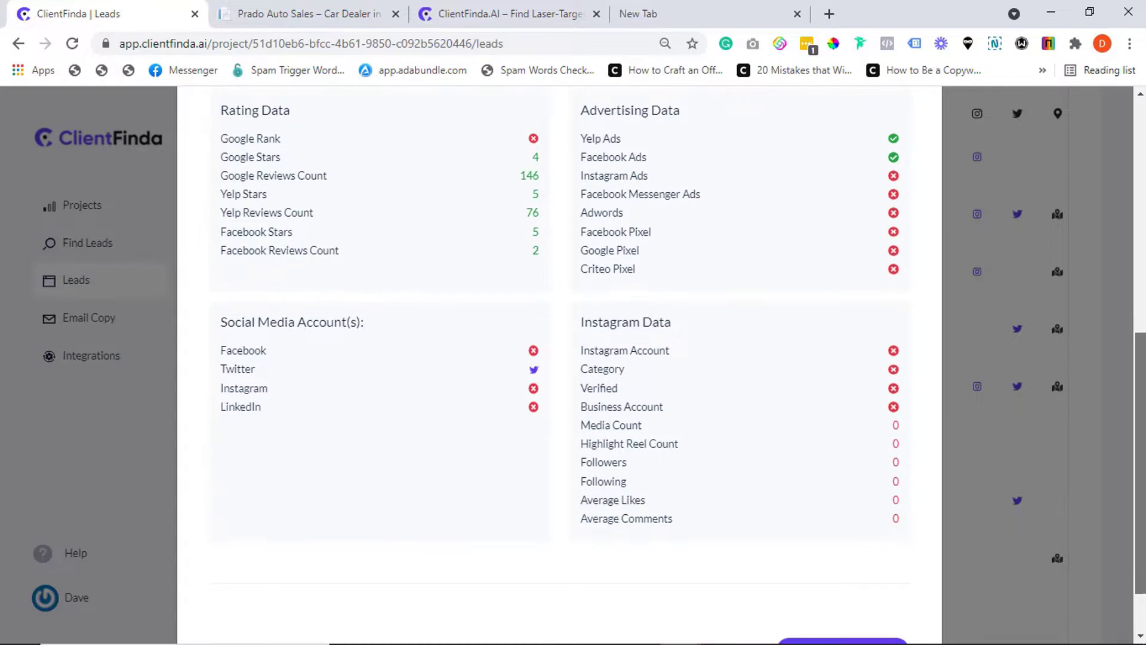
scroll(919, 209, down, 1)
scroll(920, 208, down, 1)
scroll(920, 208, up, 3)
scroll(920, 207, up, 3)
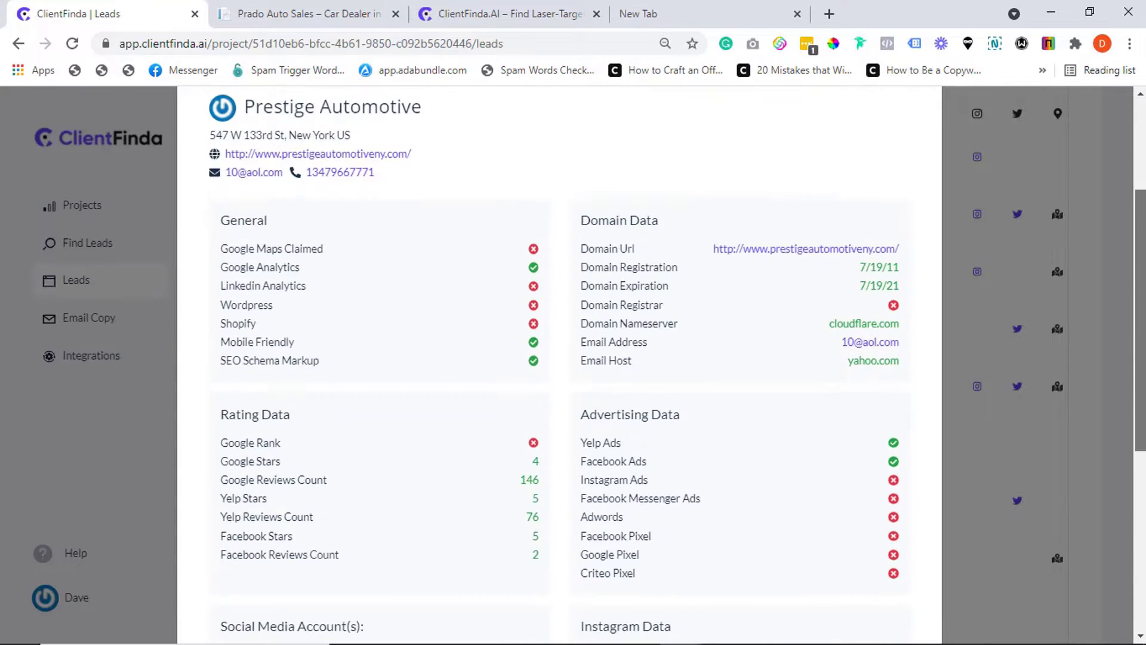
scroll(920, 208, up, 1)
scroll(919, 207, up, 1)
scroll(919, 208, up, 2)
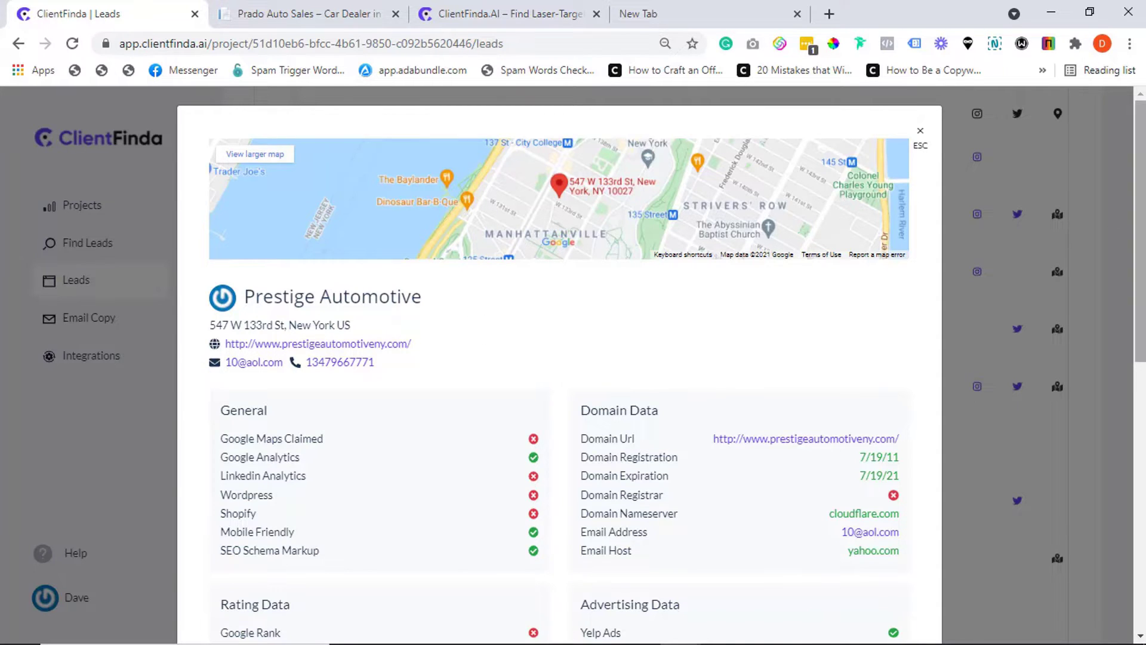
drag(1139, 224, 1141, 473)
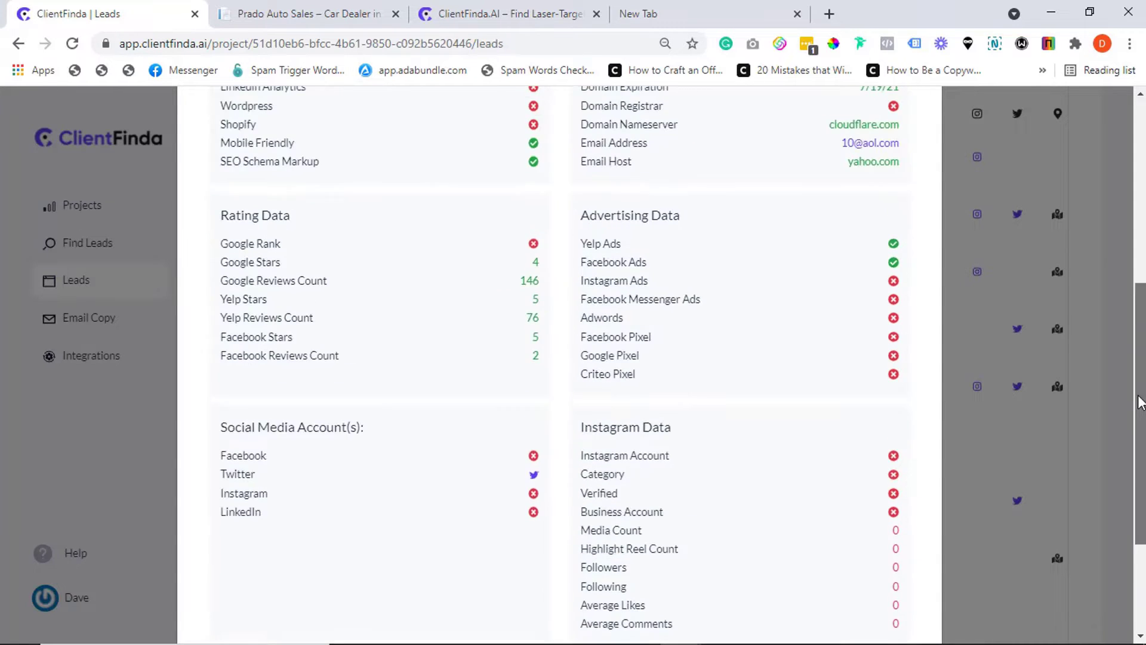
drag(1139, 401, 1137, 387)
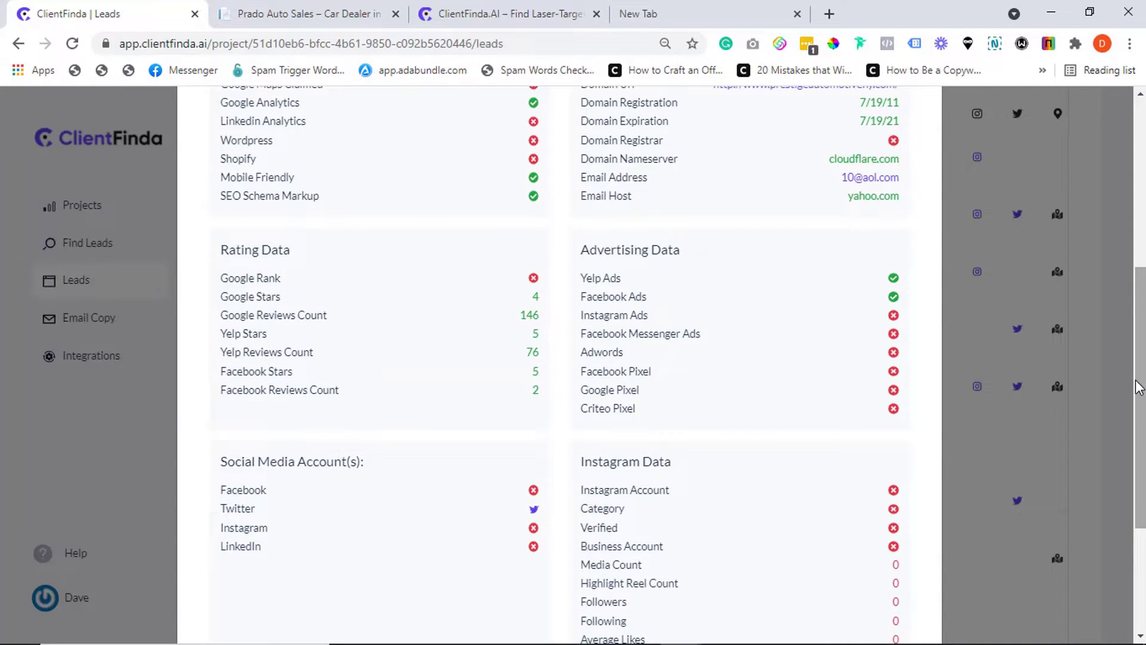
drag(1137, 387, 1139, 308)
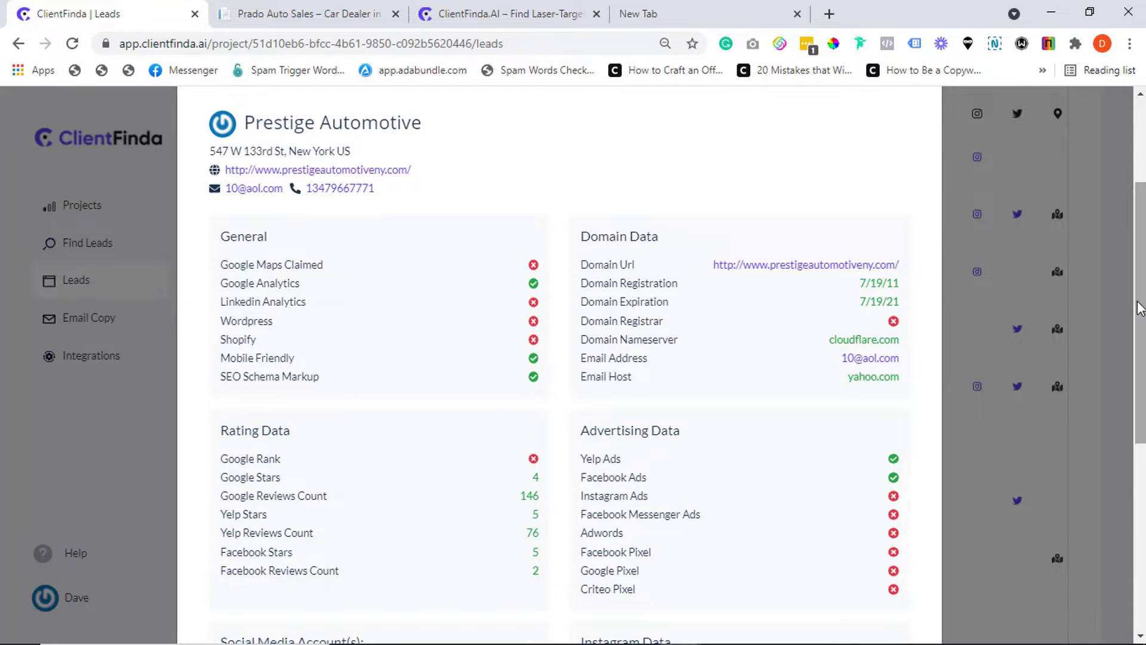
drag(1138, 308, 1141, 396)
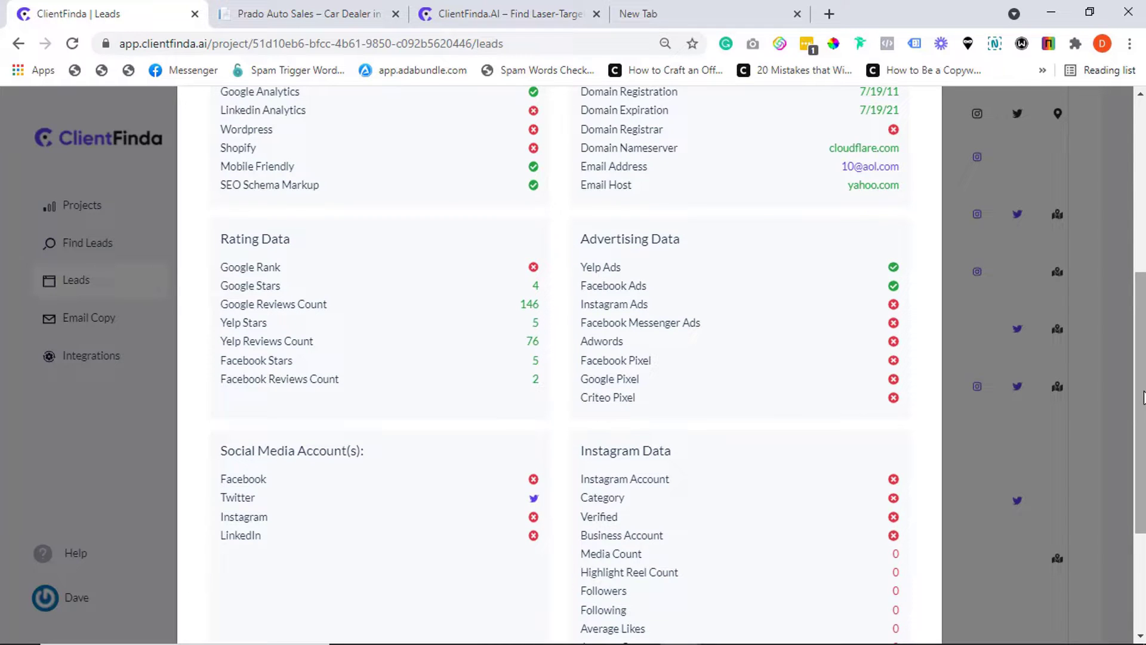
drag(1141, 397, 1131, 240)
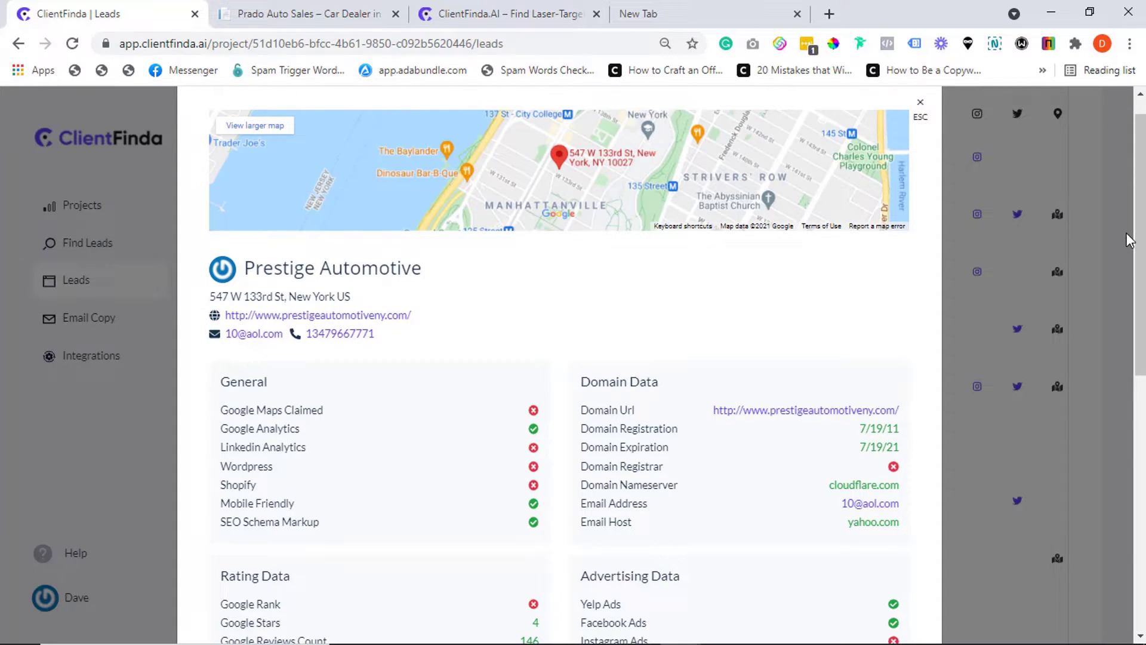
drag(1130, 240, 1141, 208)
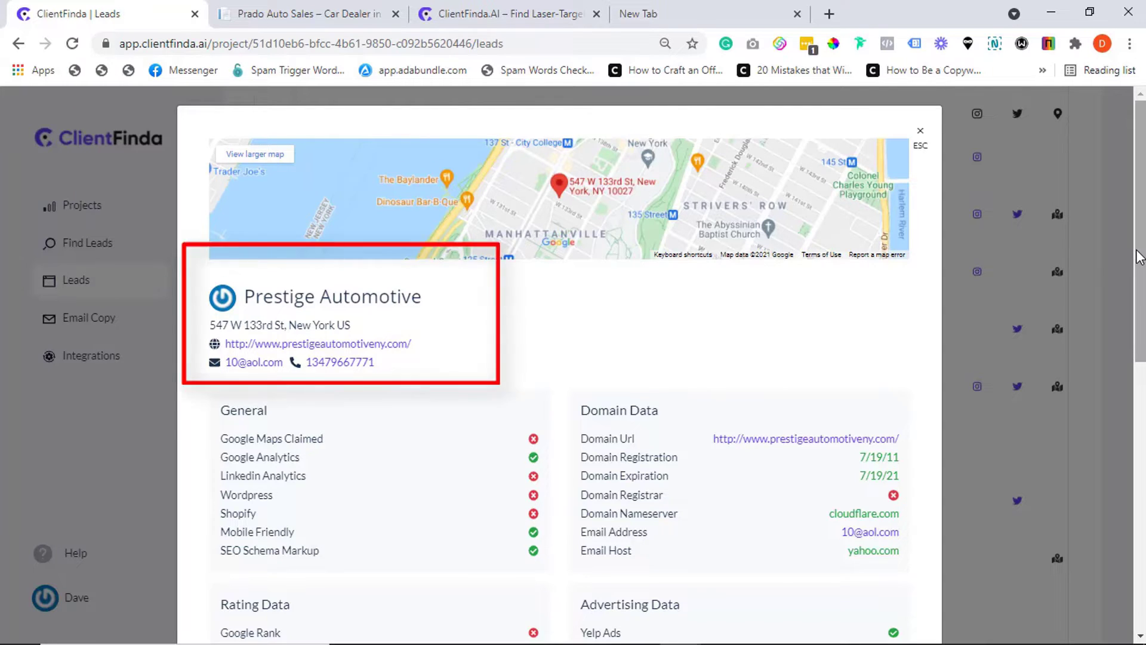
key(Escape)
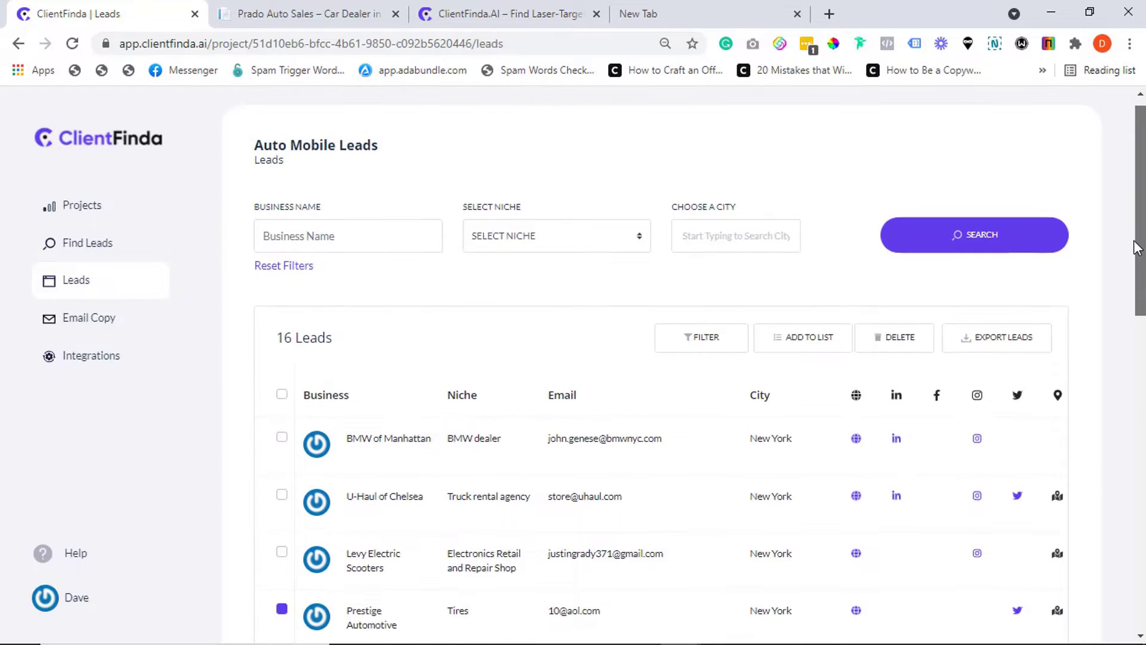
drag(1139, 256, 1139, 339)
click(358, 380)
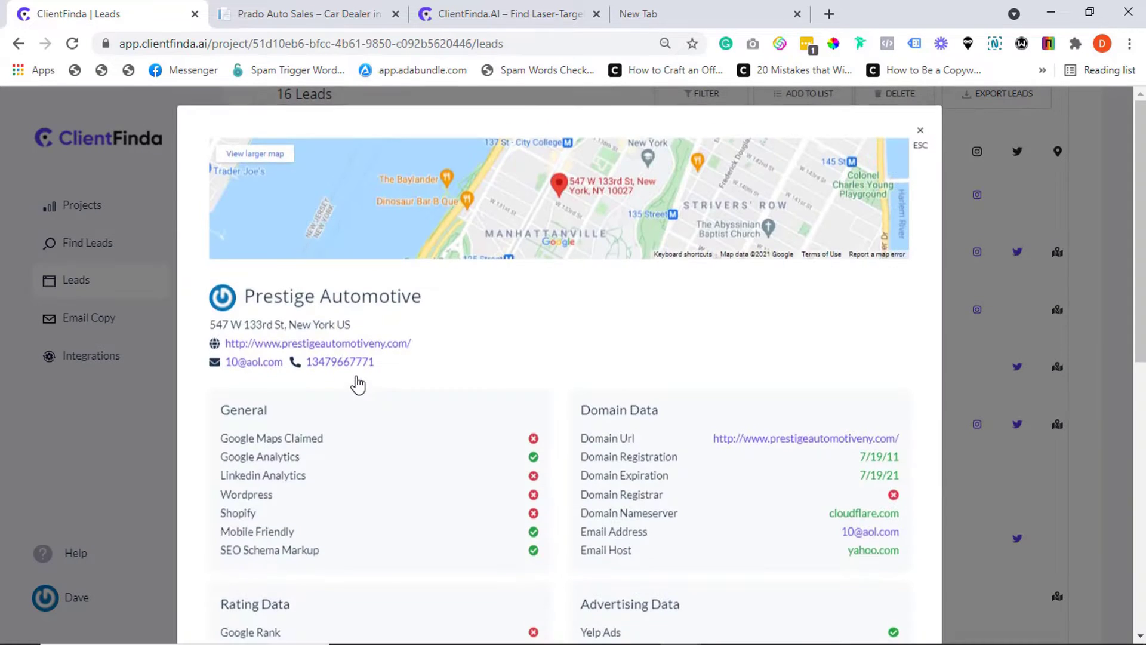
scroll(833, 336, down, 3)
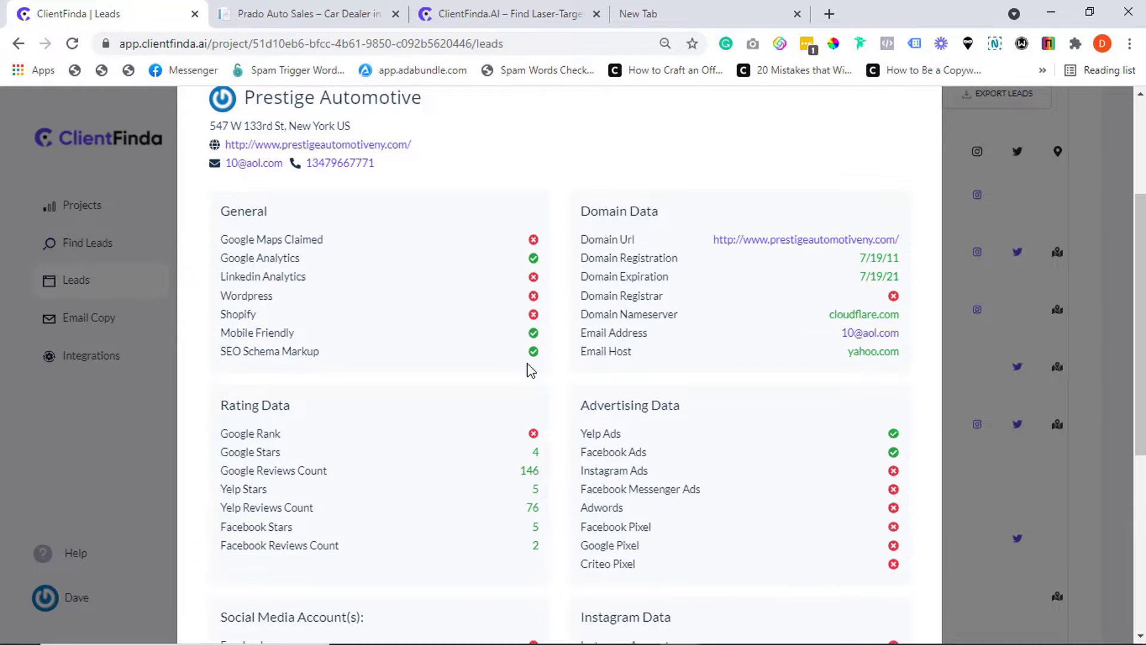
scroll(527, 362, up, 2)
click(394, 268)
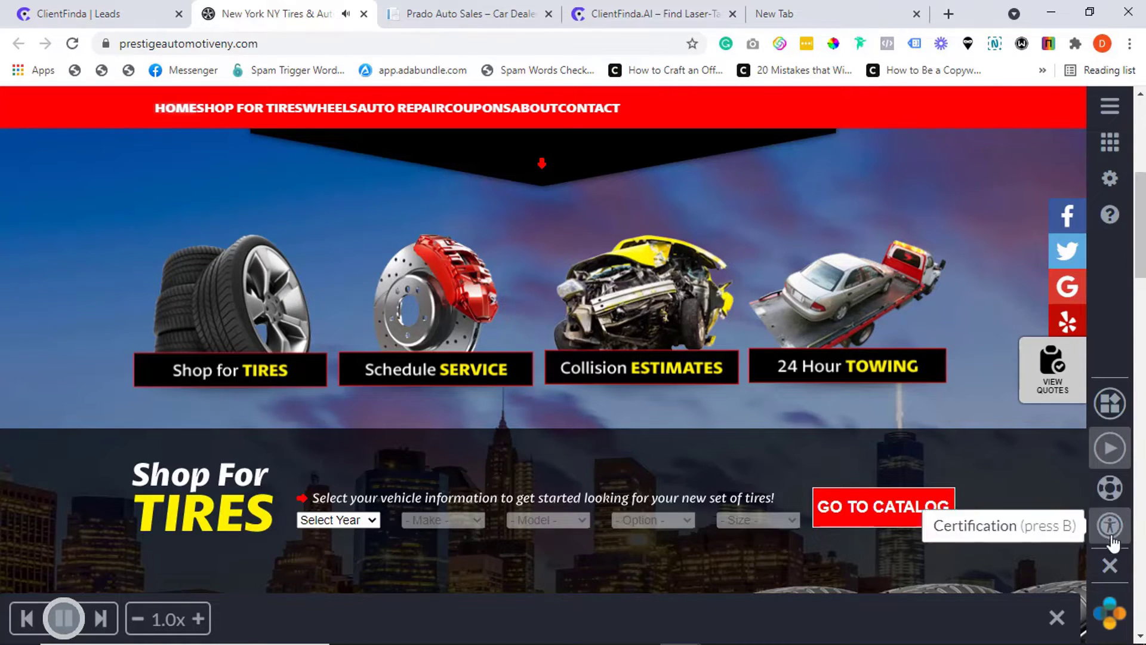
- Dismiss the AudioEye accessibility toolbar and check the site's connection security info
click(1113, 566)
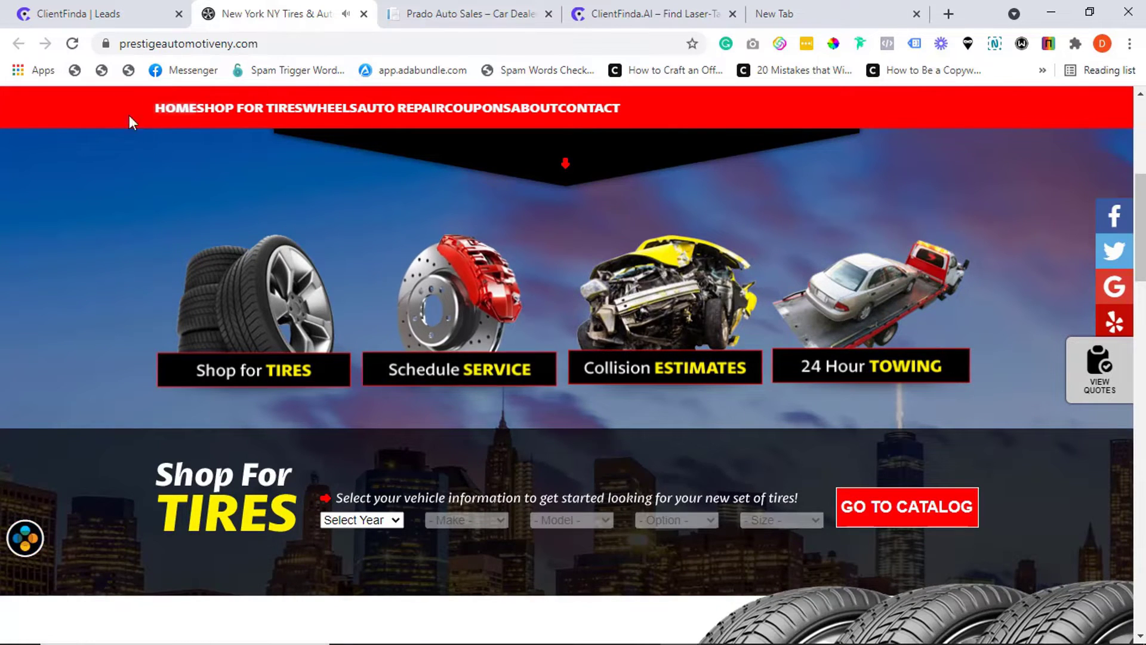
click(106, 43)
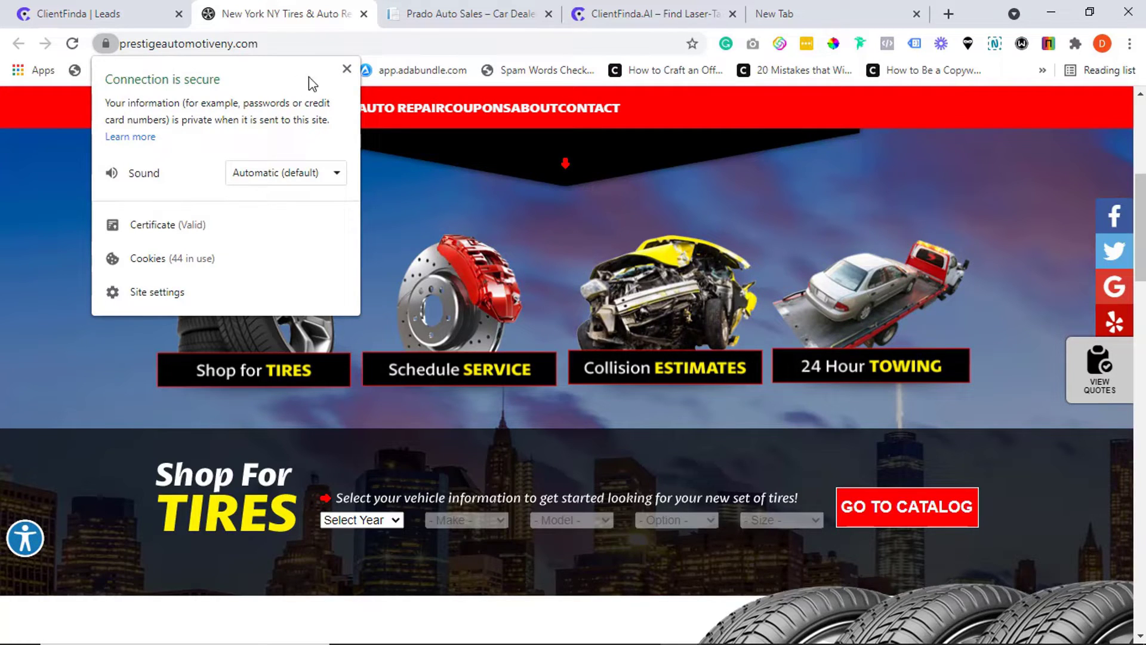
click(346, 69)
click(79, 14)
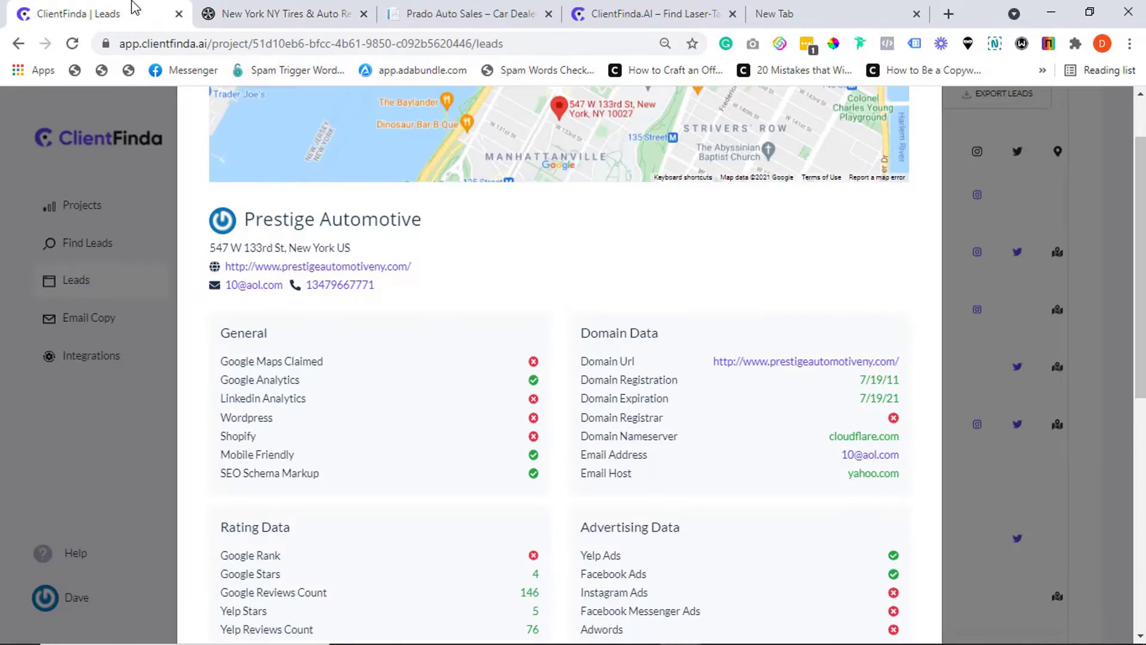
drag(1140, 269, 1140, 377)
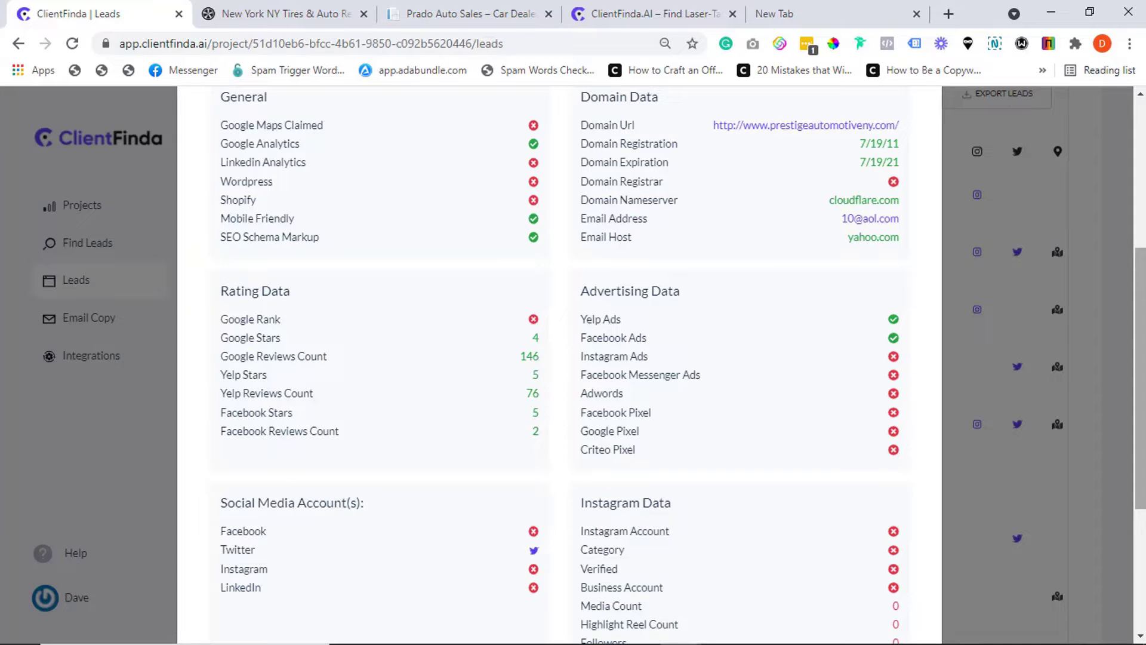
scroll(573, 359, down, 5)
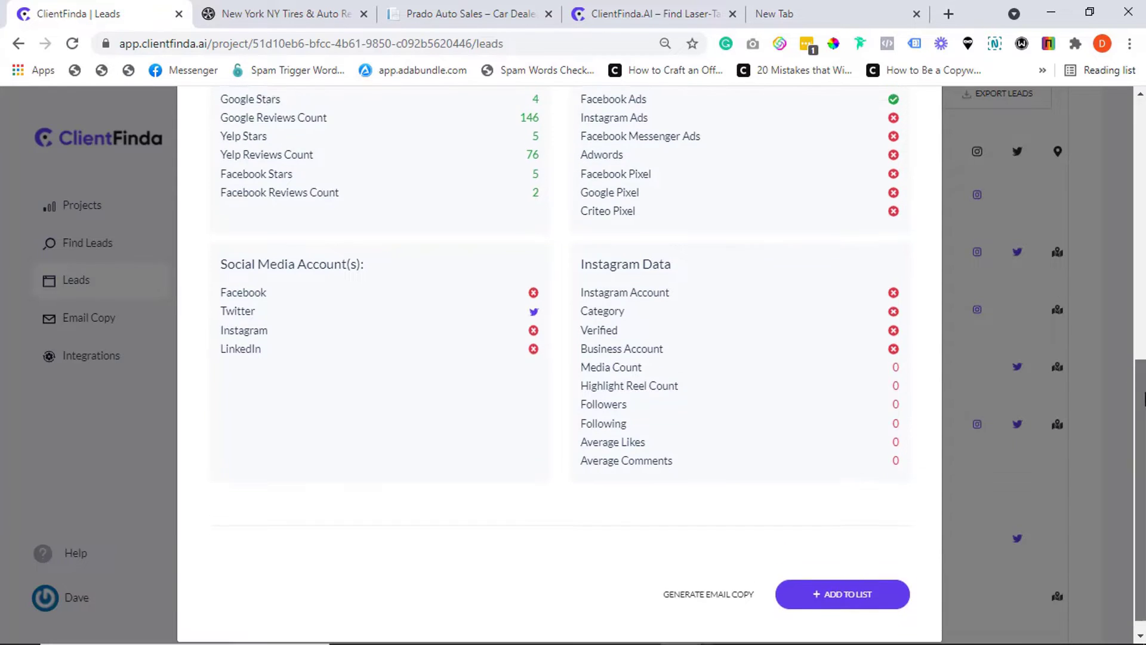
scroll(573, 358, up, 10)
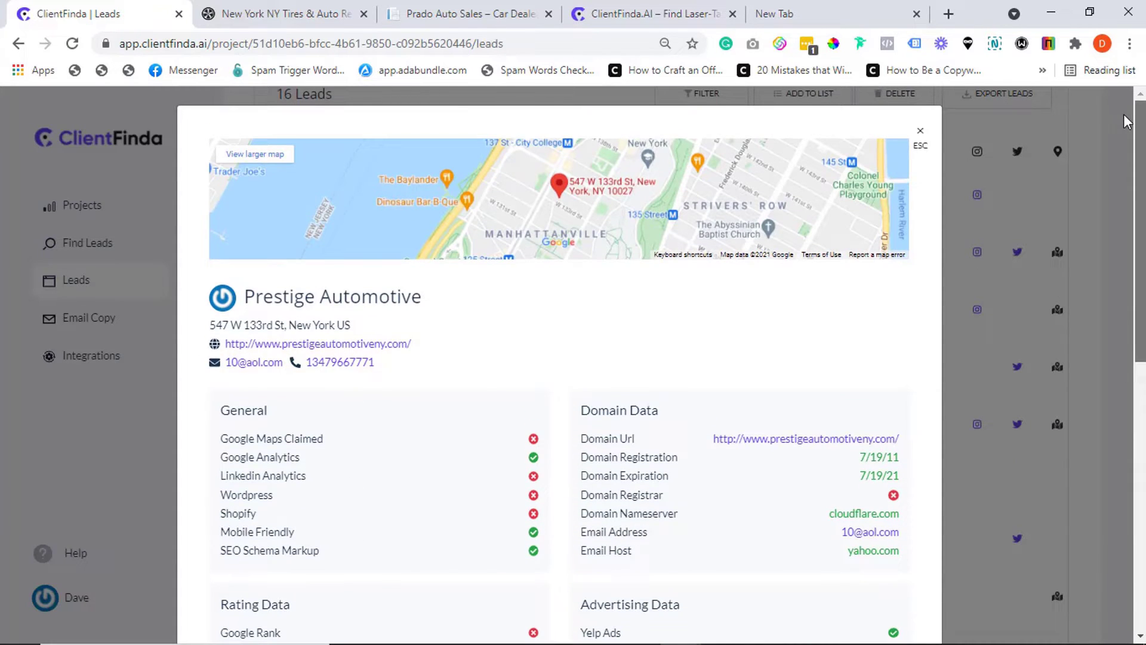
mouse_move(1132, 143)
mouse_down()
mouse_move(1141, 269)
mouse_move(1124, 311)
mouse_move(1119, 109)
mouse_up()
mouse_move(1139, 144)
mouse_down()
mouse_move(1129, 438)
mouse_move(1104, 107)
mouse_up()
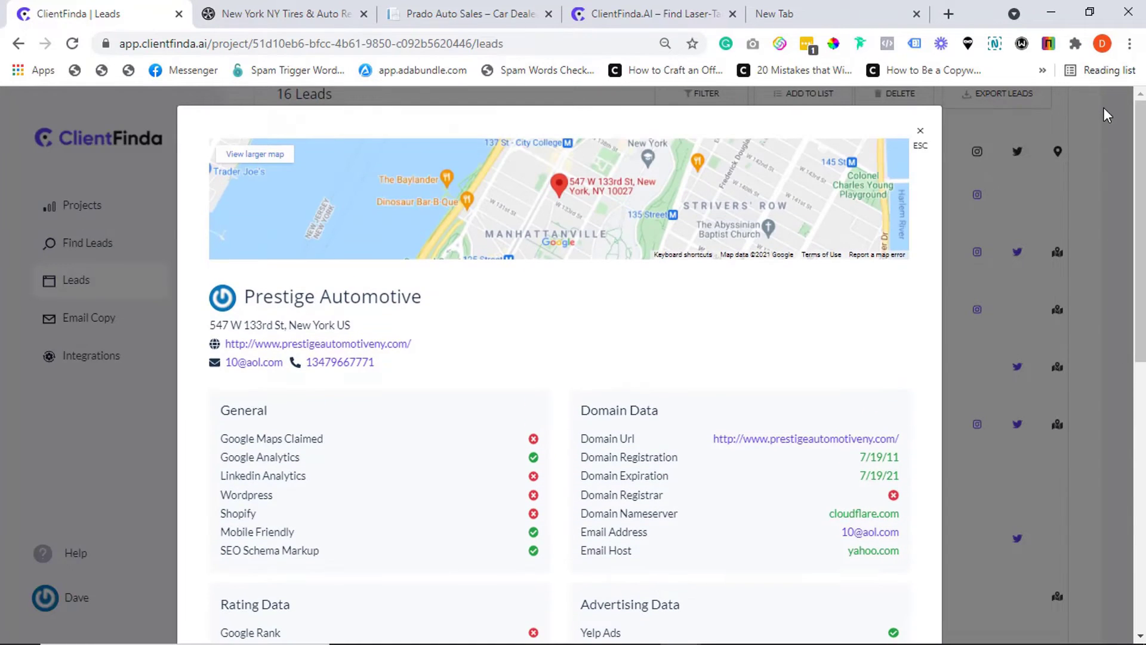
mouse_move(1133, 145)
mouse_down()
mouse_move(1138, 316)
mouse_move(1104, 110)
mouse_up()
- Close the lead details and apply the Mobile Friendly and Google Claimed Map filters
click(919, 131)
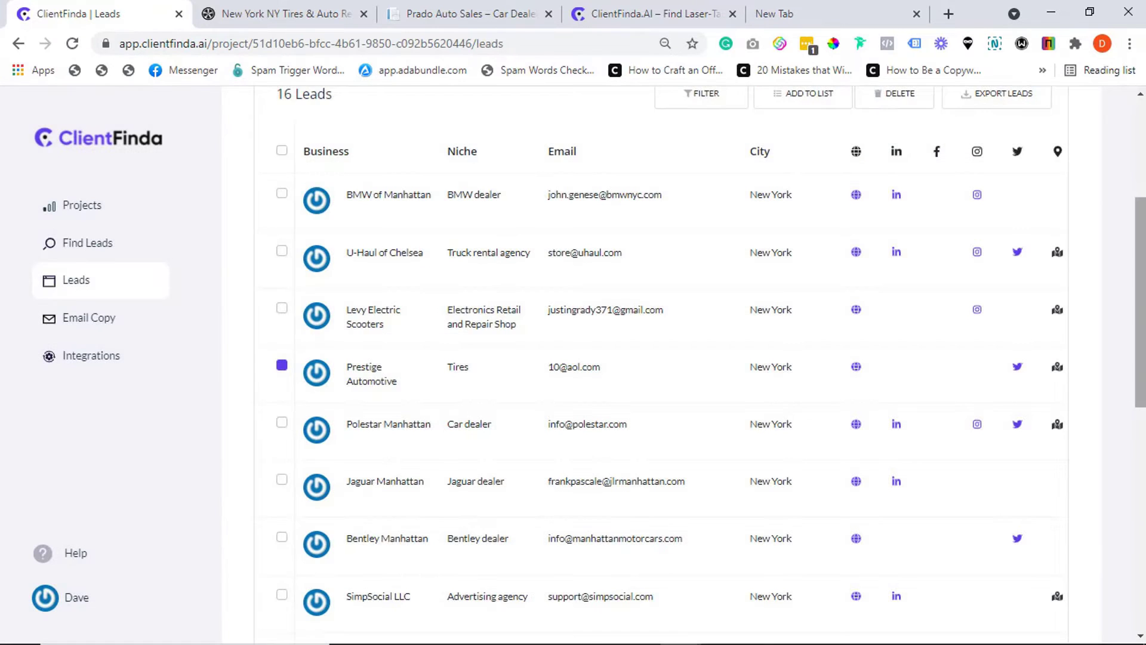
mouse_move(1139, 296)
mouse_down()
mouse_move(1141, 175)
mouse_move(1142, 484)
mouse_move(1128, 182)
mouse_up()
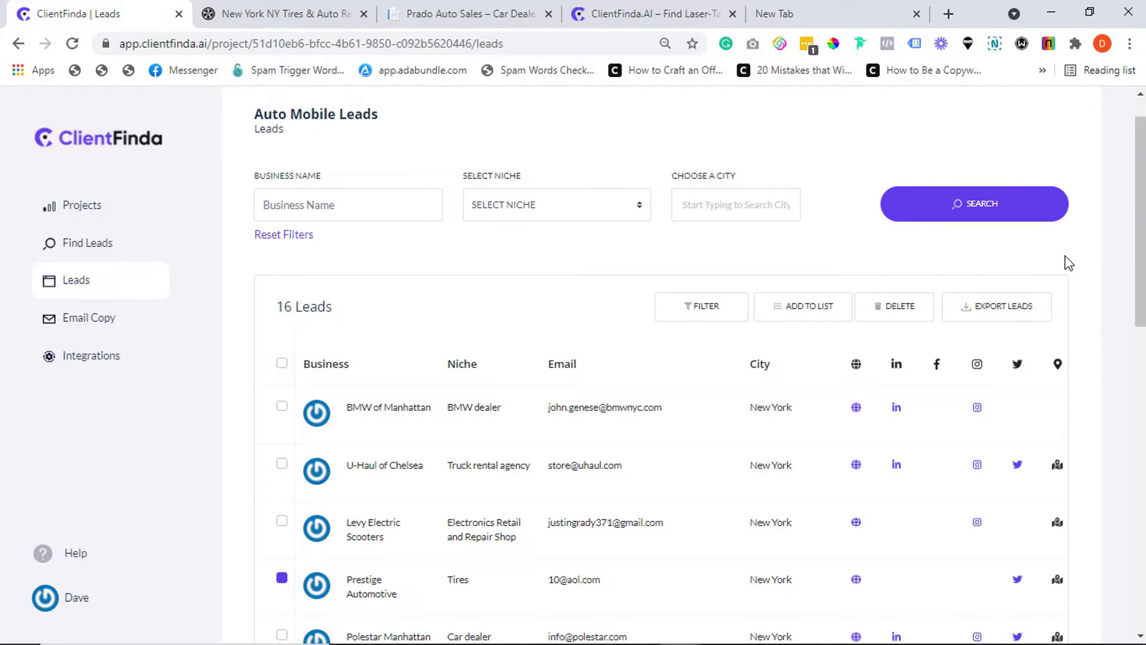
click(702, 305)
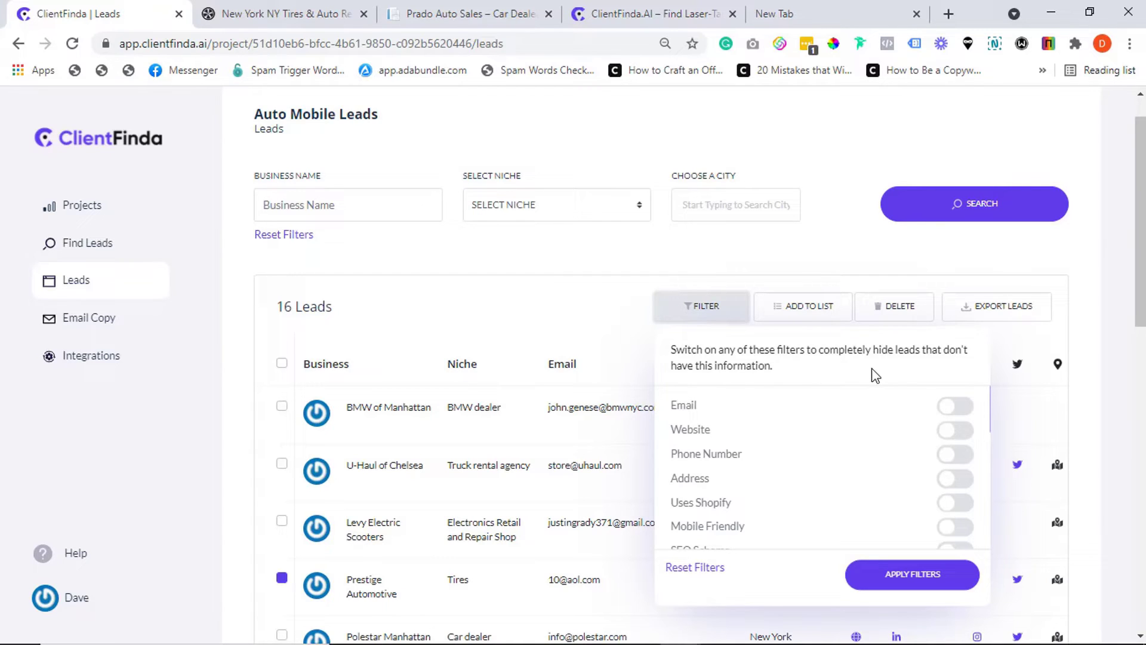
click(953, 527)
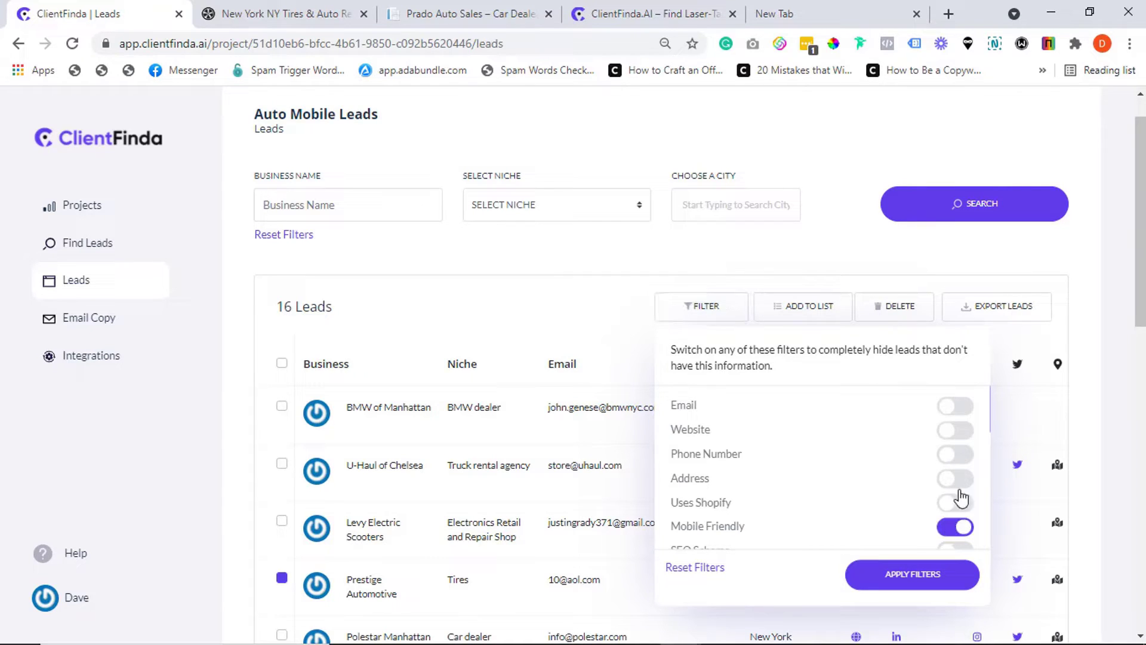
drag(992, 415, 993, 452)
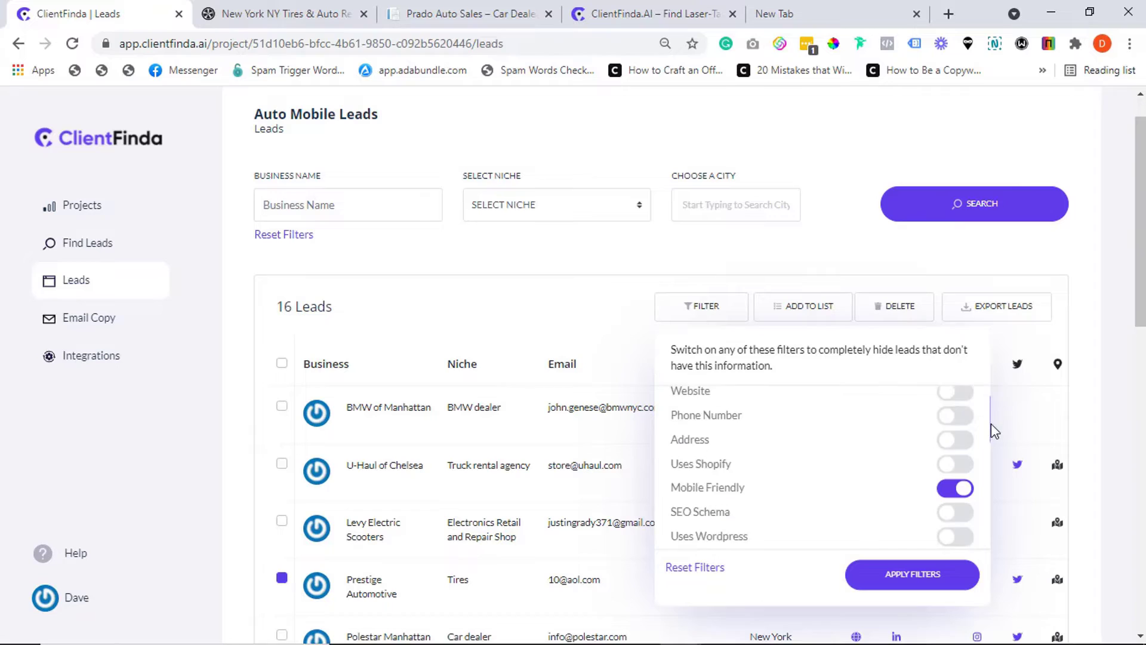
click(954, 447)
click(906, 580)
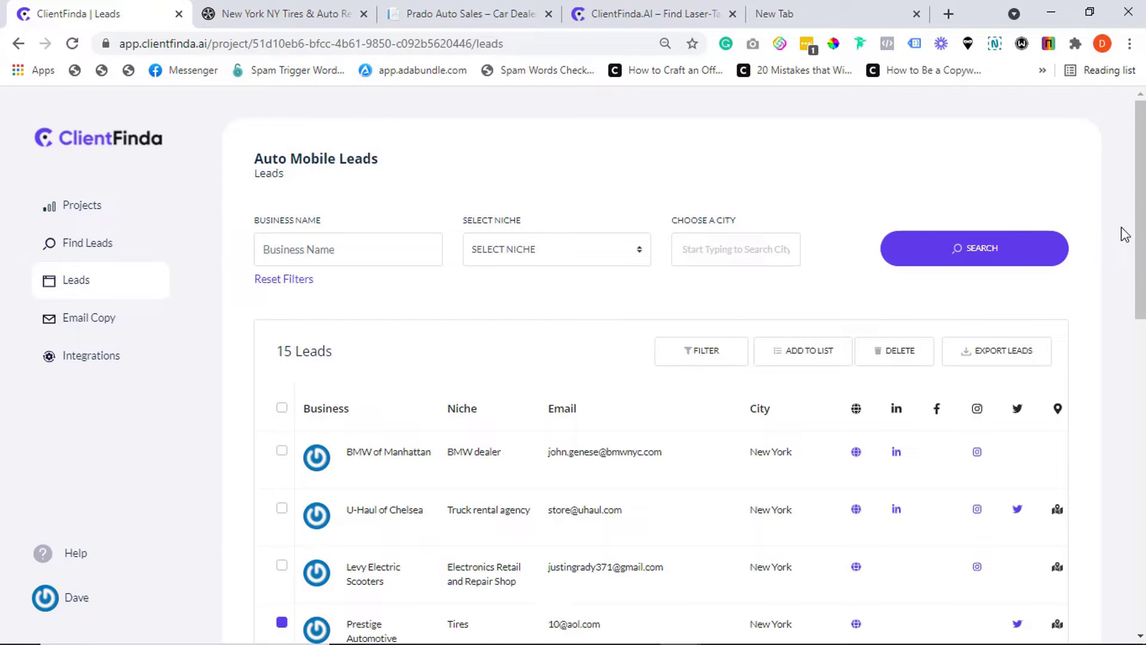
mouse_move(1127, 235)
mouse_down()
mouse_move(1139, 358)
mouse_move(1138, 170)
mouse_up()
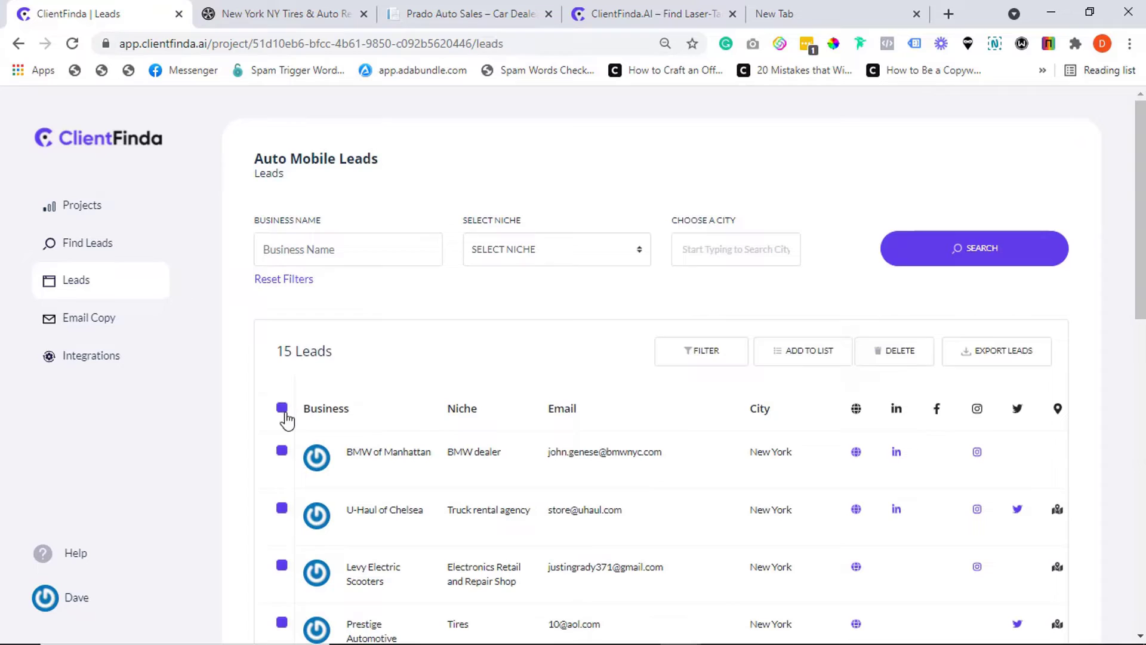
- Preview exporting the leads and adding them to an autoresponder list, cancelling both
click(987, 358)
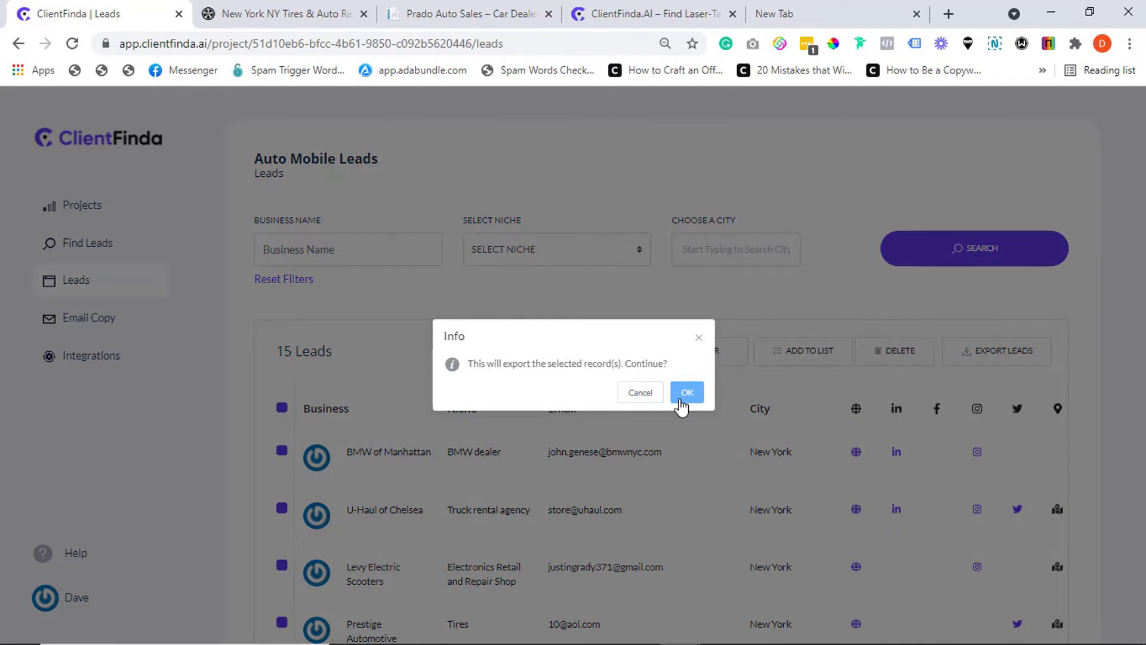
click(699, 339)
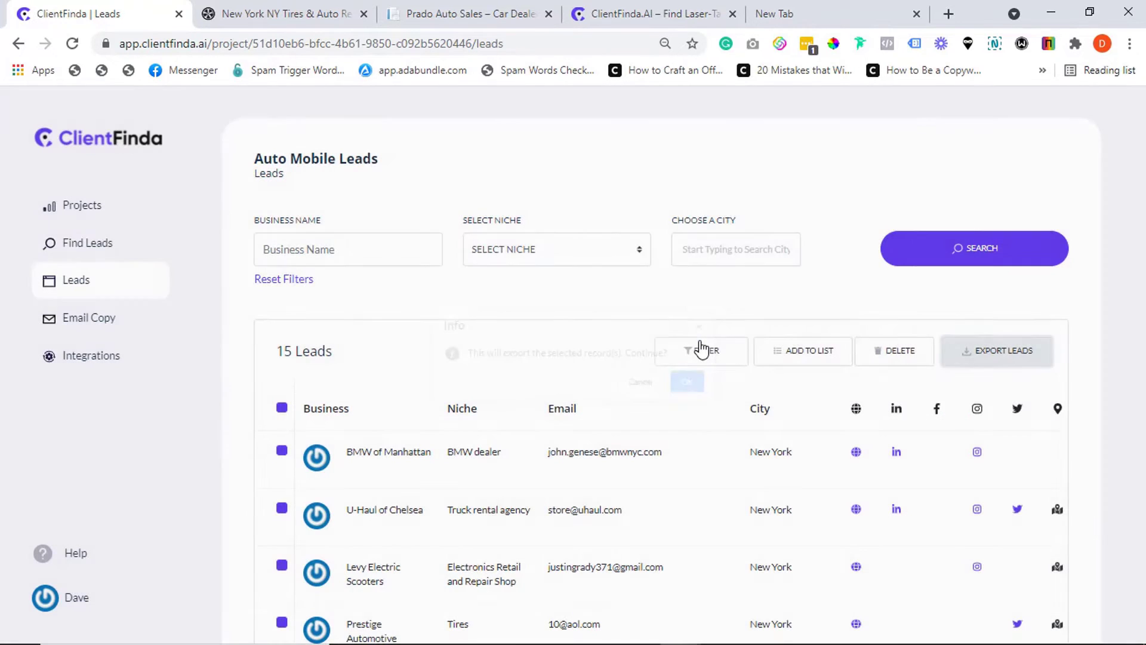
click(802, 350)
click(503, 224)
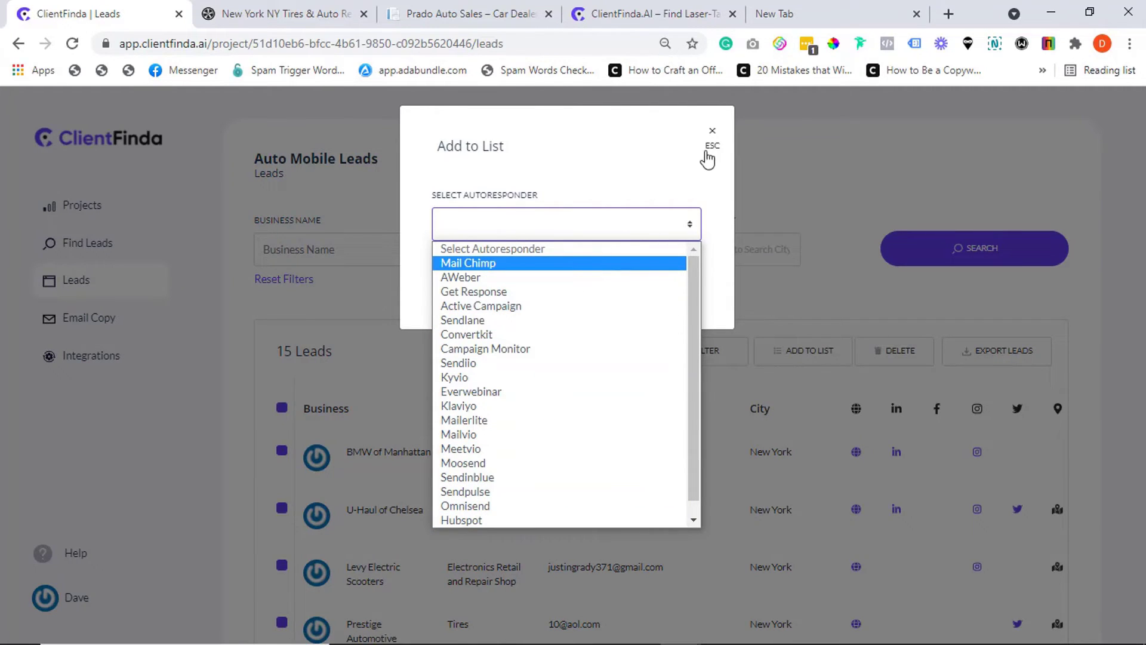
click(712, 132)
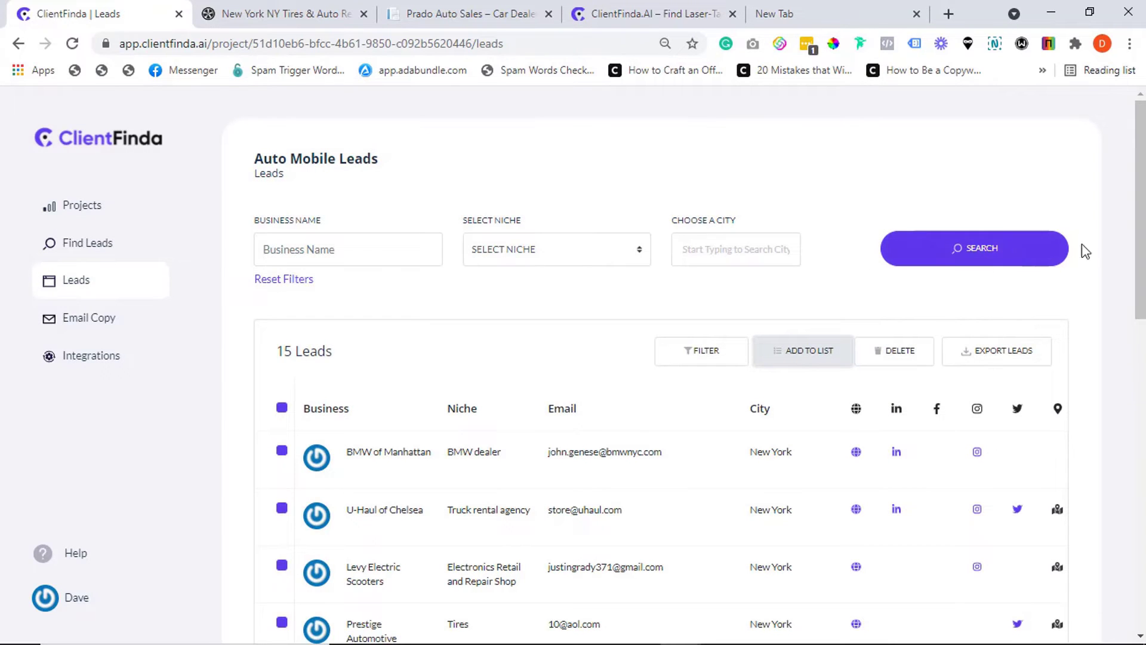
- Run a Find Leads search with Miami as the city, then open and close the filters
click(88, 243)
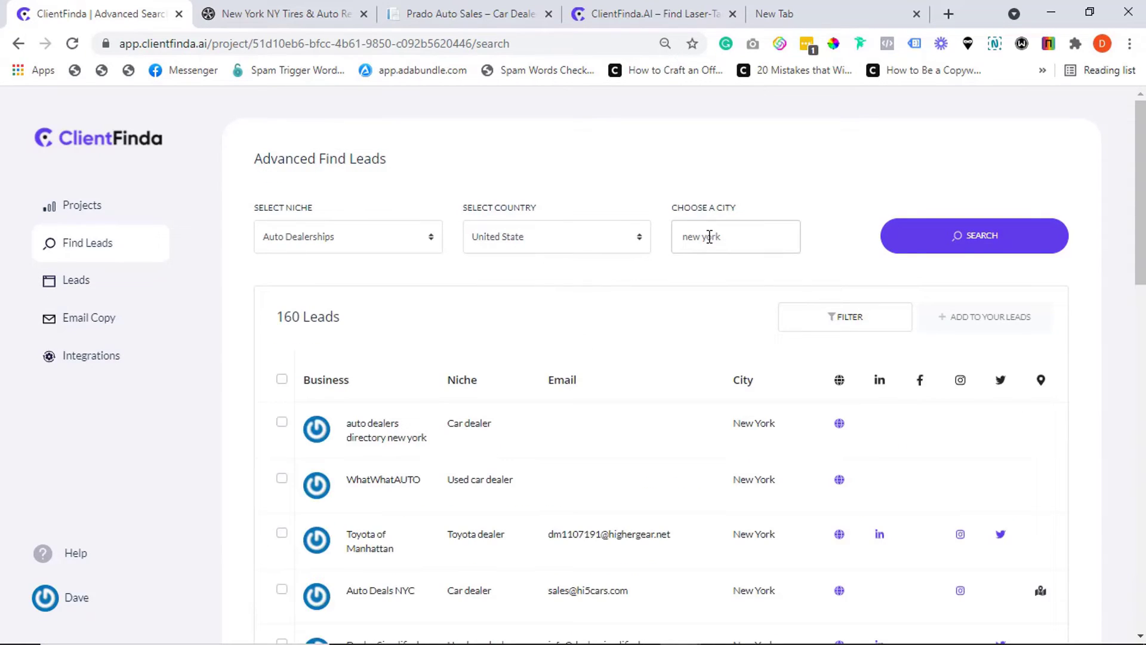
text(mia)
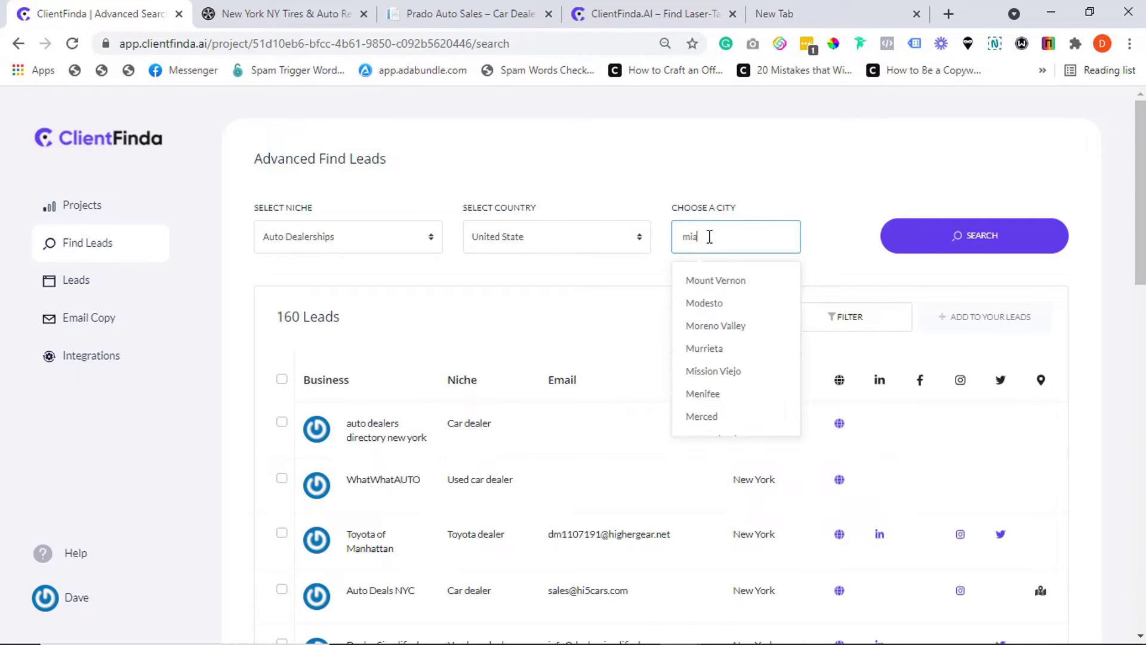
click(708, 278)
click(914, 246)
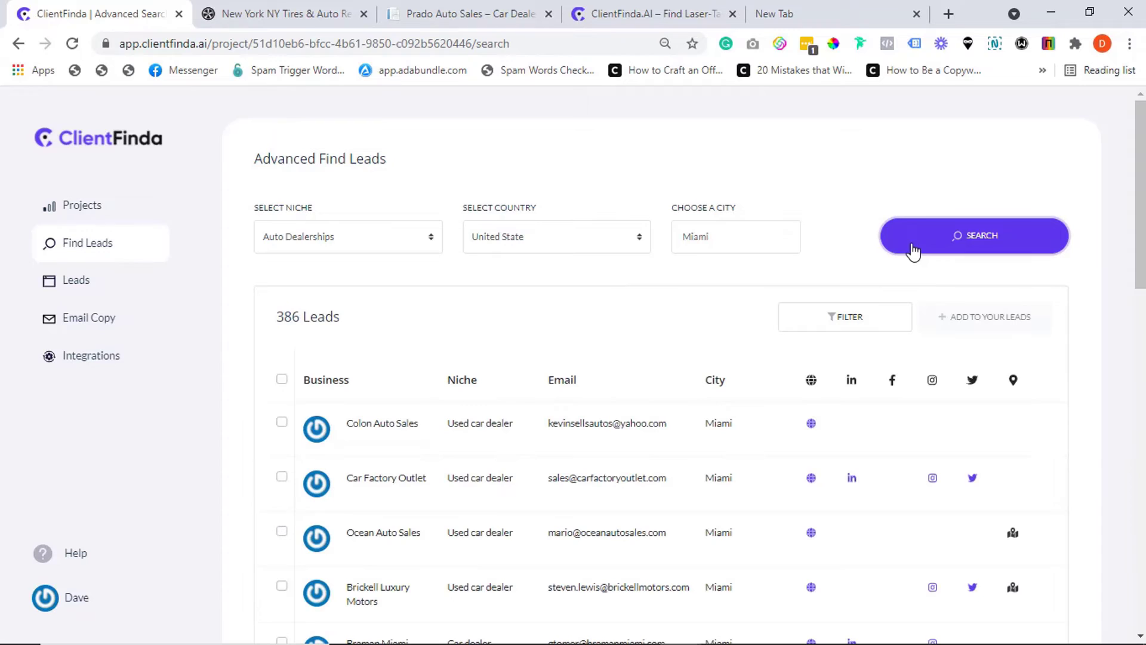
click(836, 319)
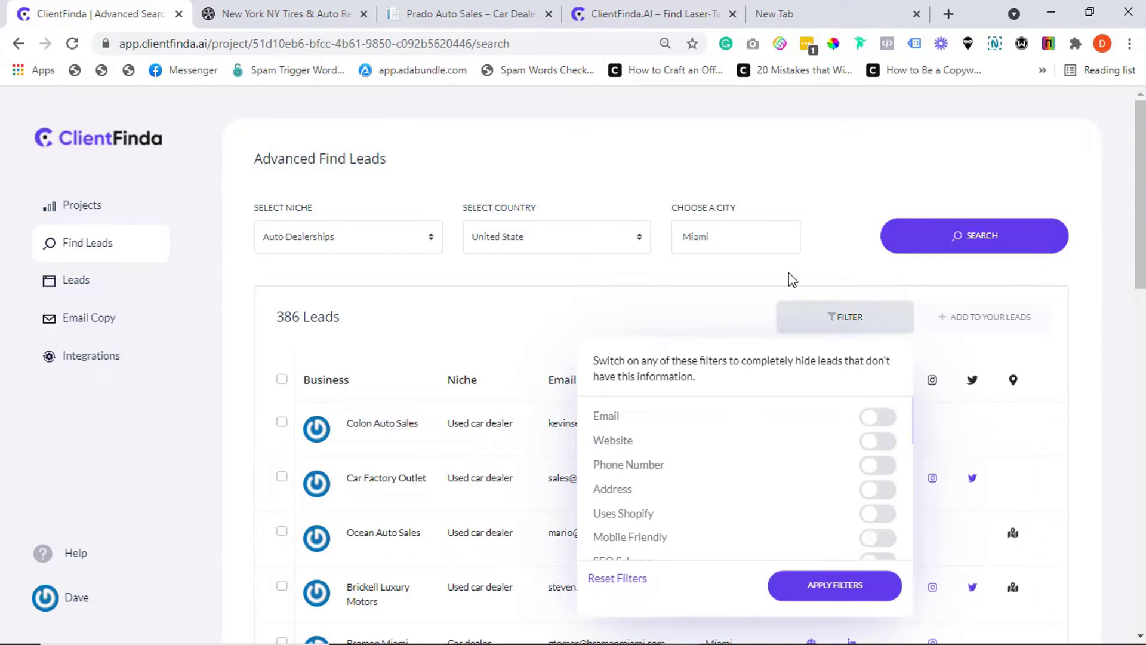
click(803, 293)
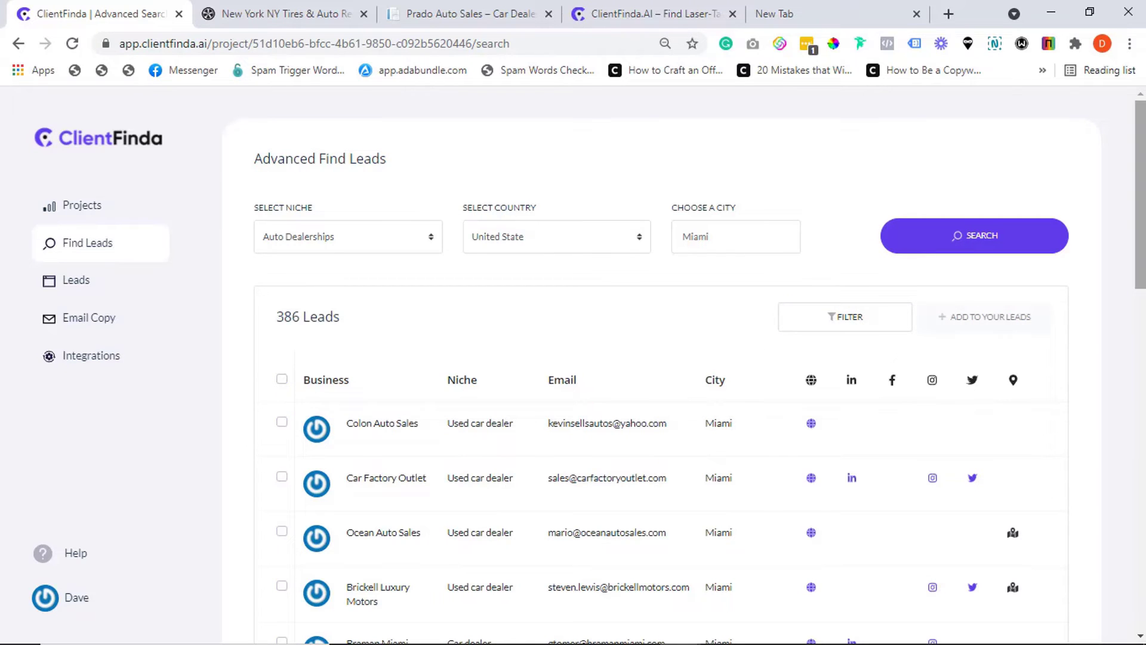
drag(1139, 192, 1140, 526)
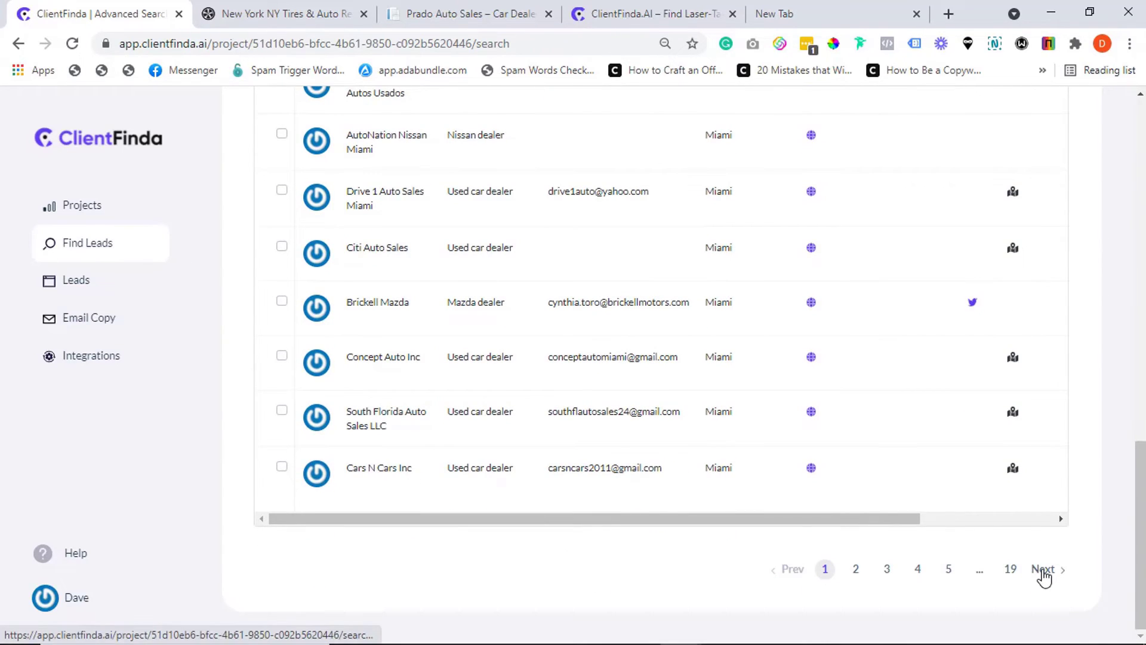
drag(1141, 528, 1134, 278)
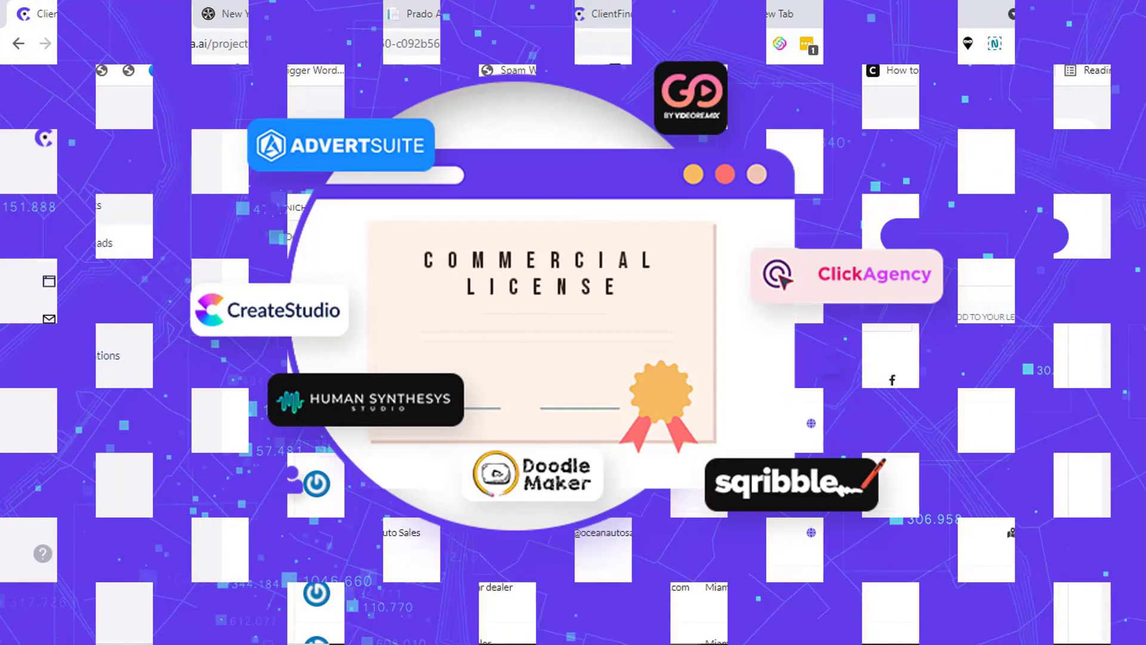
scroll(662, 358, down, 10)
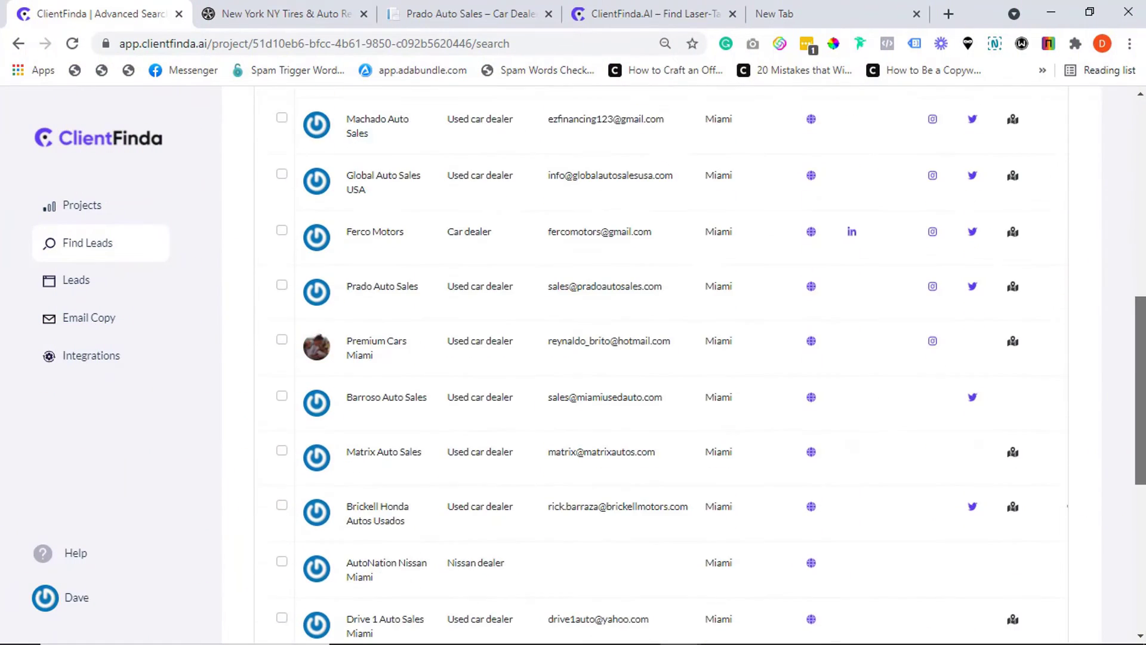
drag(1140, 537, 1140, 542)
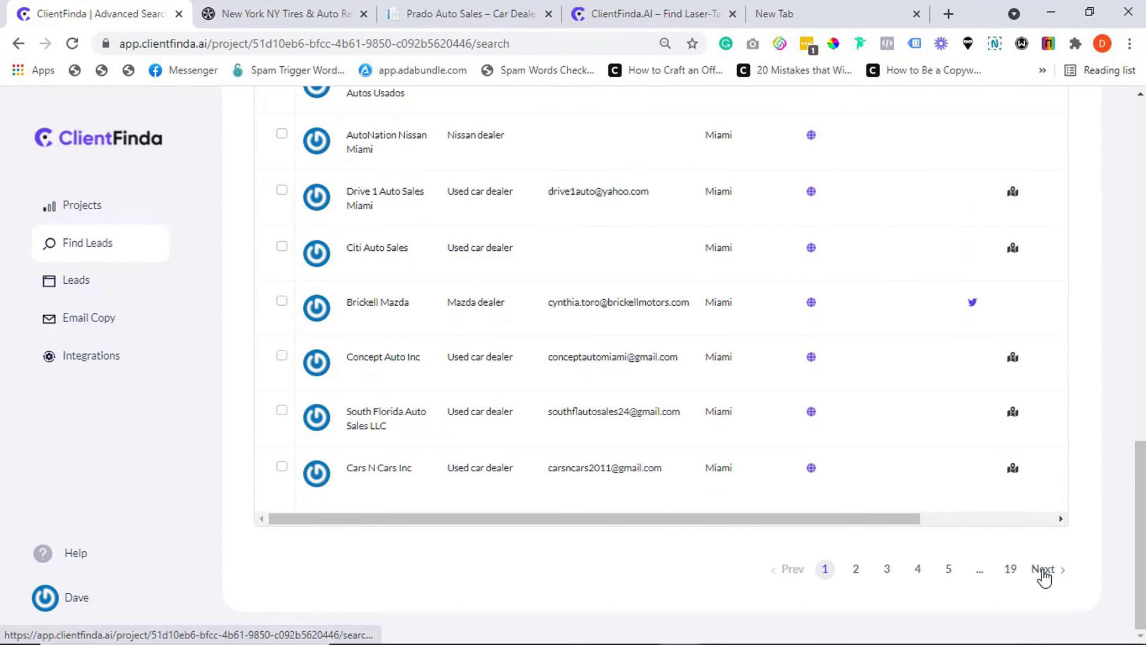
mouse_move(1139, 537)
mouse_down()
mouse_move(1136, 179)
mouse_move(1141, 528)
mouse_up()
drag(1141, 528, 1141, 407)
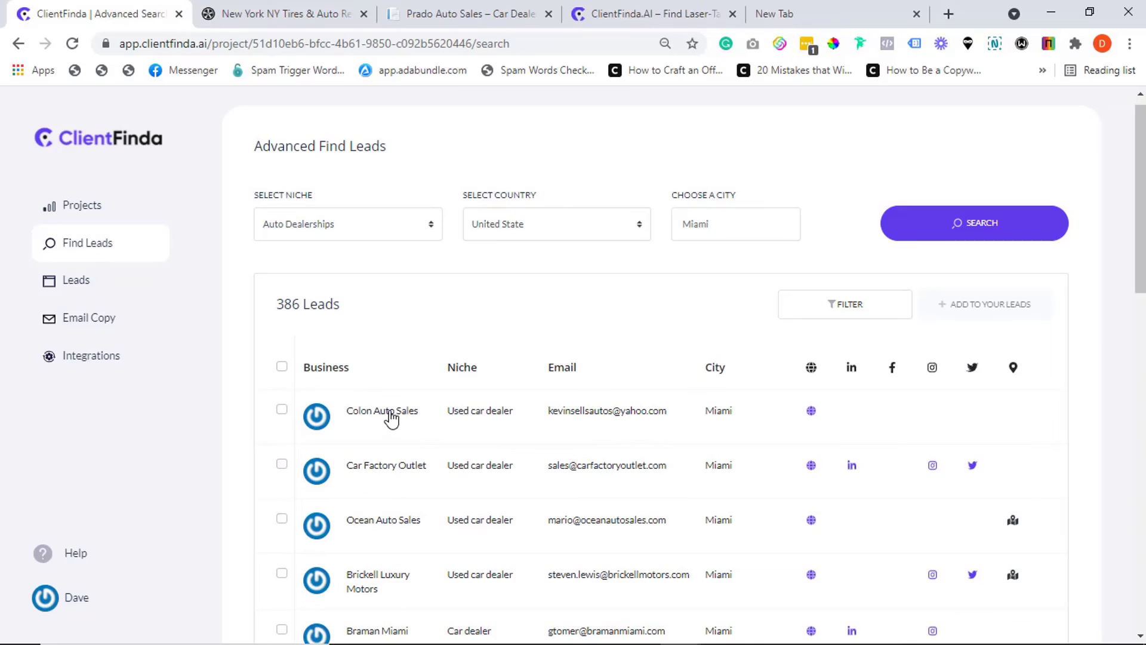
- Open the Colon Auto Sales profile from the Miami dealership results
click(390, 417)
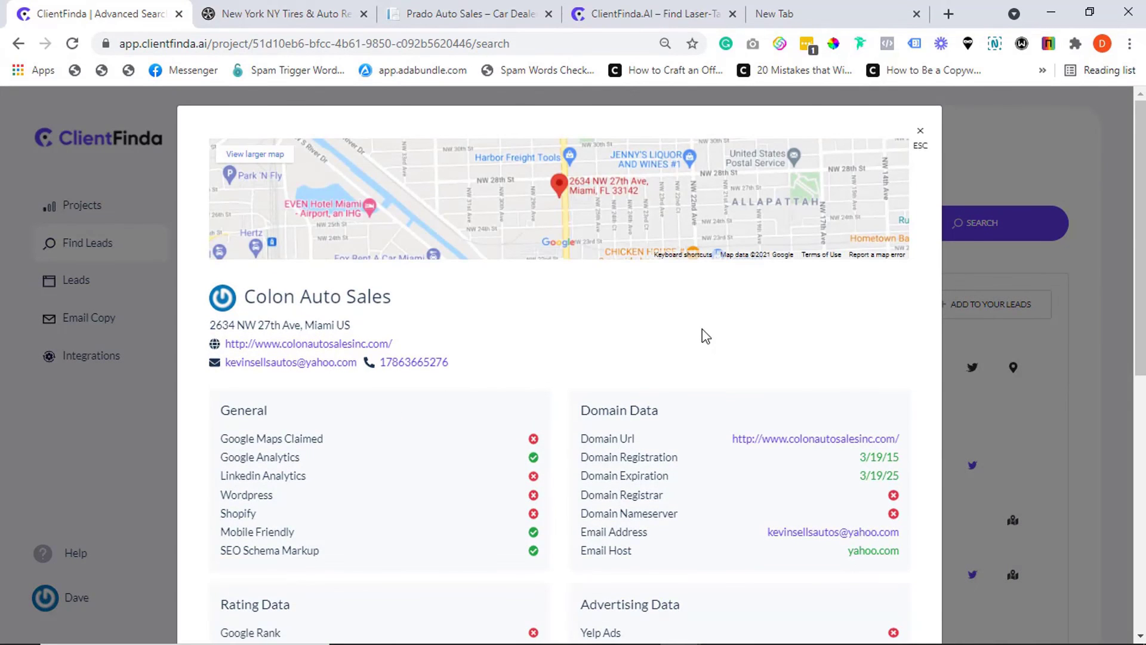
mouse_move(1140, 236)
mouse_down()
mouse_move(1140, 430)
mouse_move(1129, 239)
mouse_up()
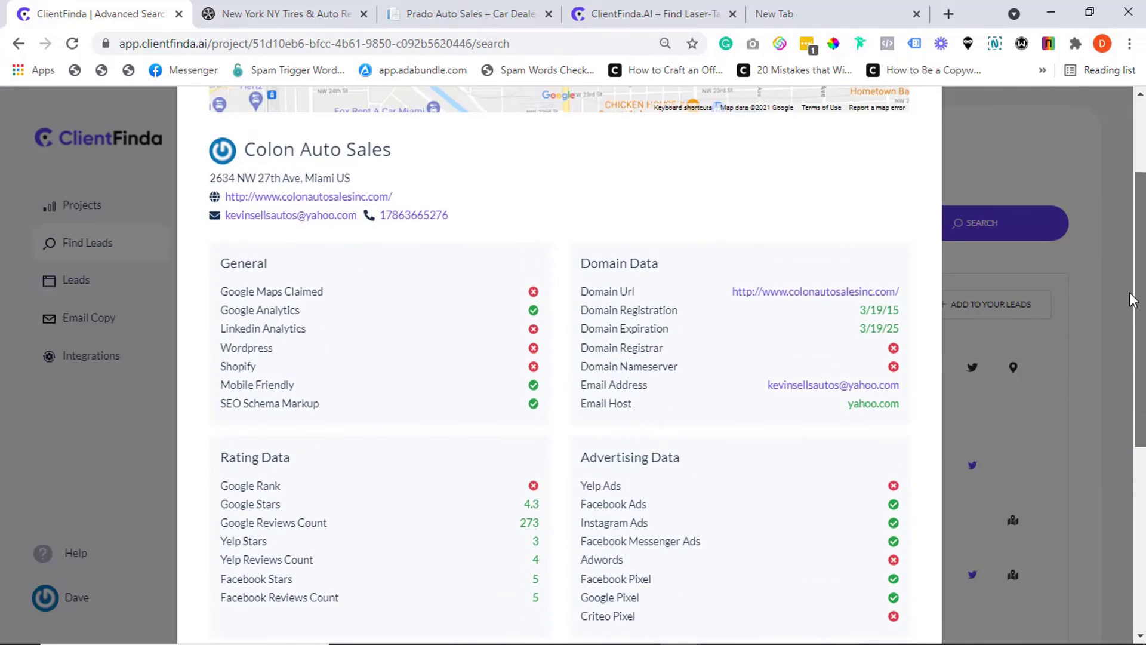